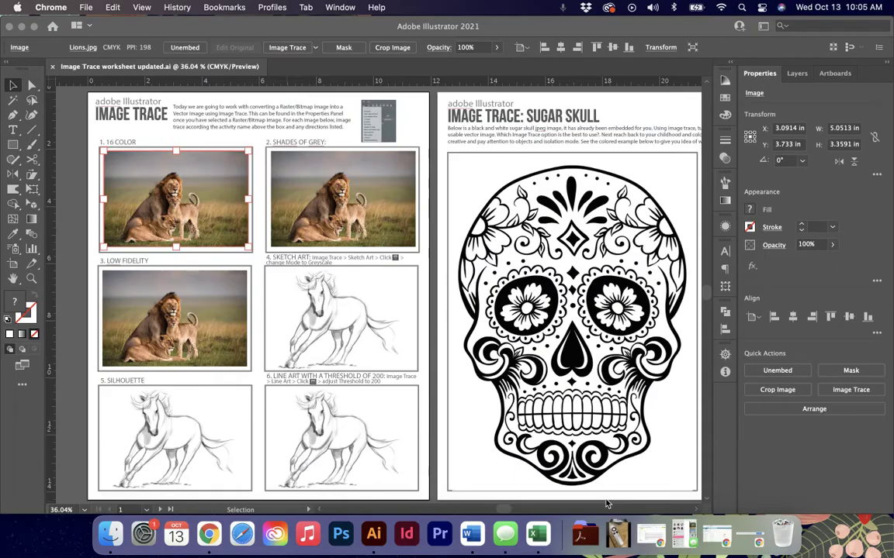
Zoom in on the box 1 lion photo until pixels show, then zoom back out and select it
click(86, 330)
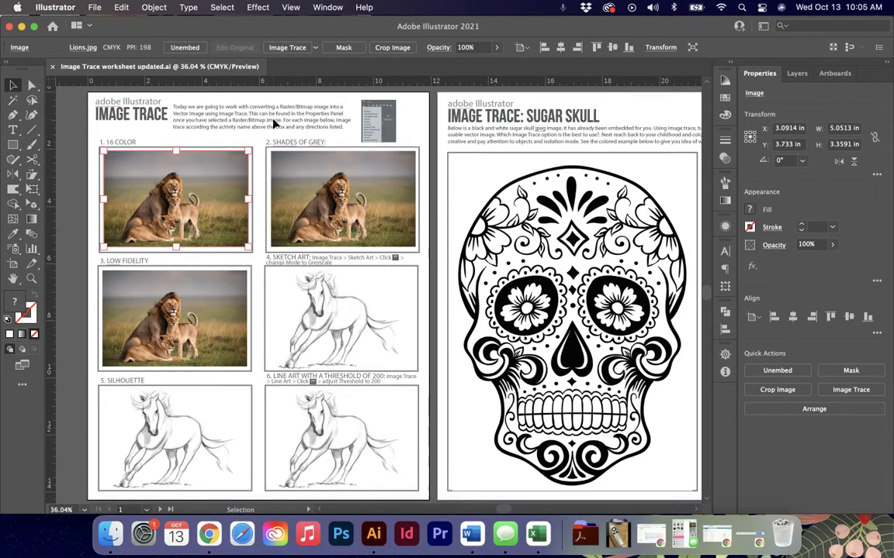
click(262, 222)
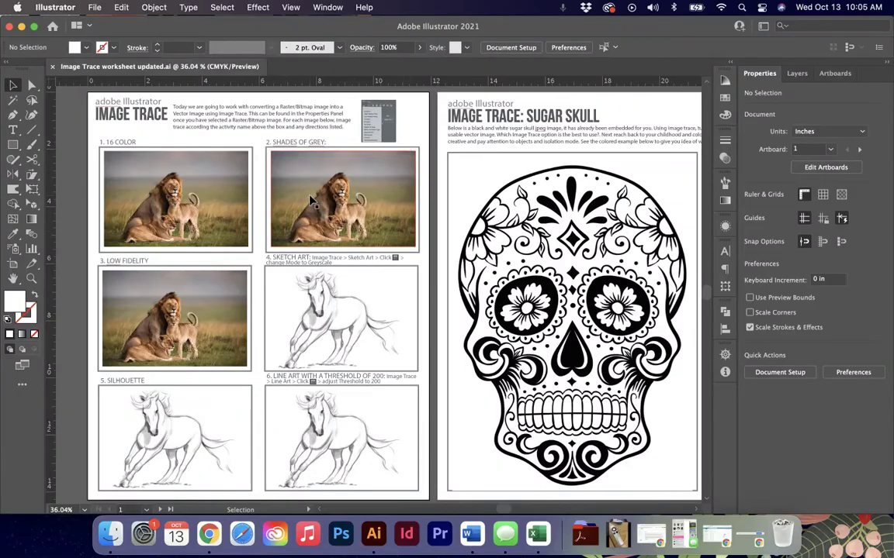
key(super+equal)
key(super+equal)
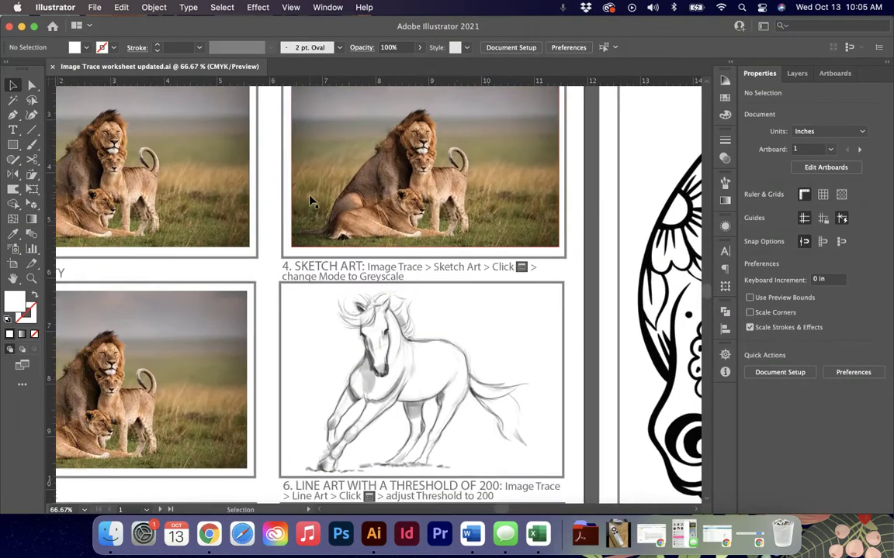
key(super+equal)
key(super+equal)
scroll(309, 201, left, 5)
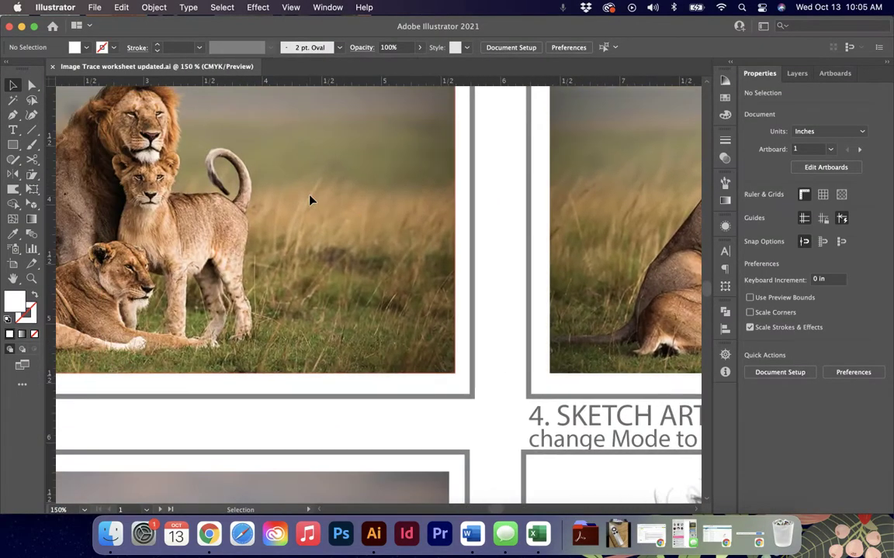
click(310, 201)
key(super+equal)
key(super+equal)
key(super+equal)
key(super+equal)
key(super+equal)
key(super+equal)
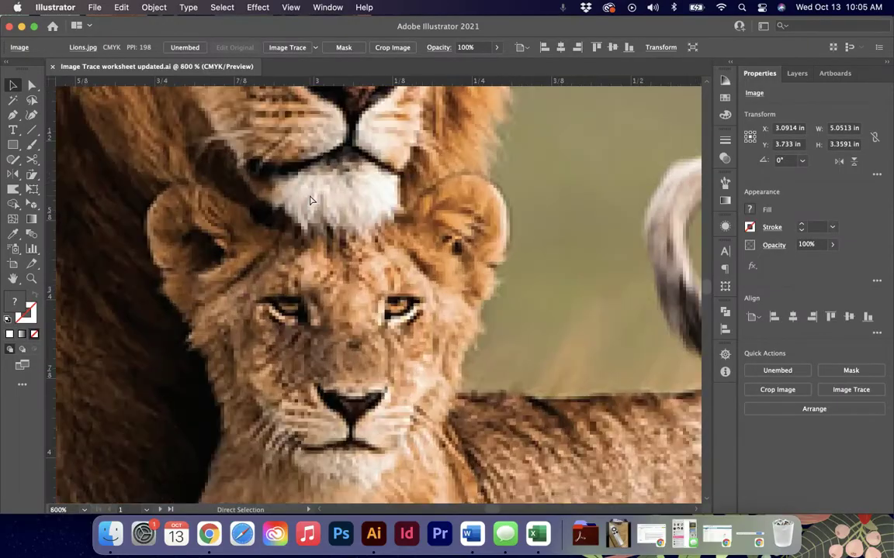
key(super+equal)
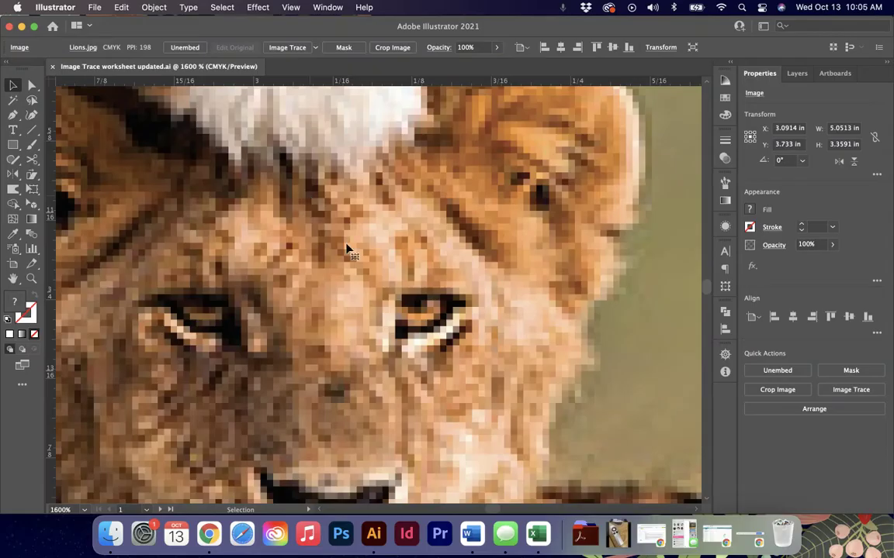
key(super+minus)
key(super+minus)
key(super+minus)
key(super+minus)
key(super+minus)
key(super+minus)
key(super+minus)
key(super+minus)
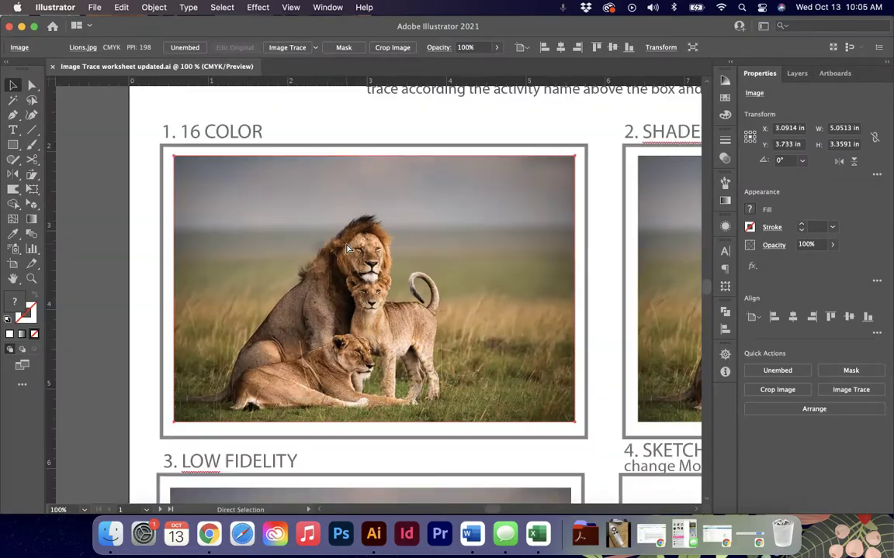
key(super+minus)
click(347, 249)
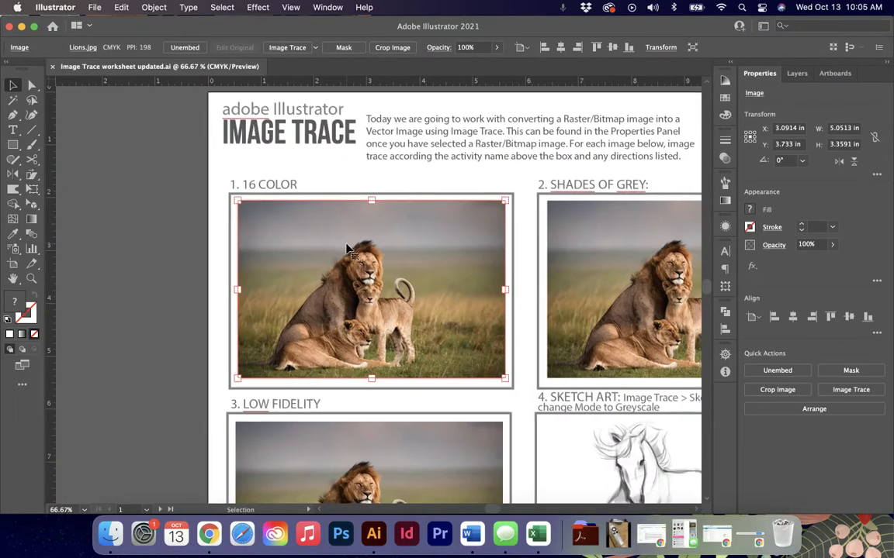
scroll(347, 249, up, 3)
scroll(346, 250, right, 3)
scroll(346, 249, right, 4)
scroll(347, 250, down, 2)
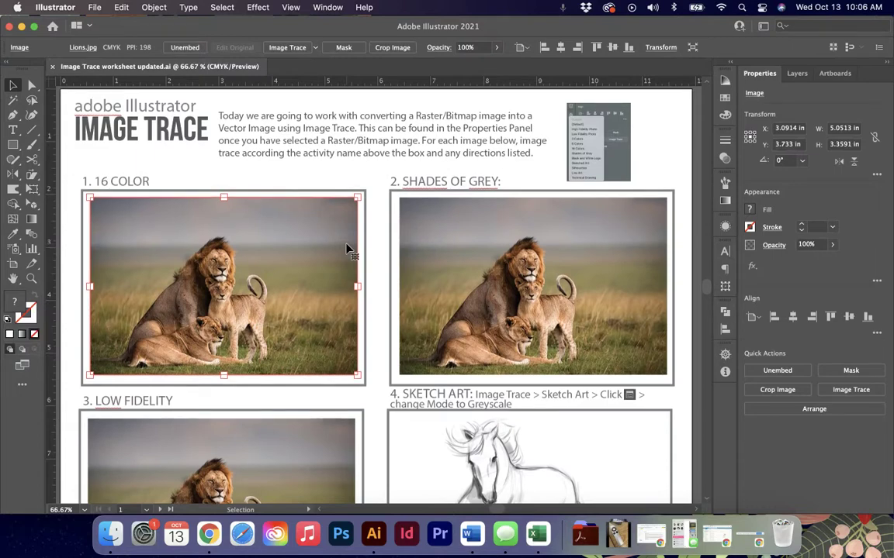
Show the Layers panel, collapse the Work Here layer, zoom out and reselect the lion photo
click(795, 74)
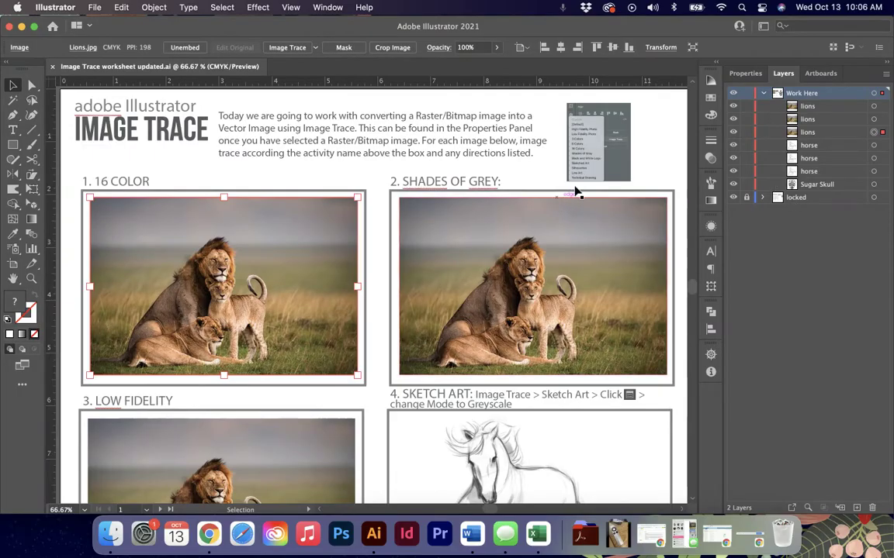
click(764, 93)
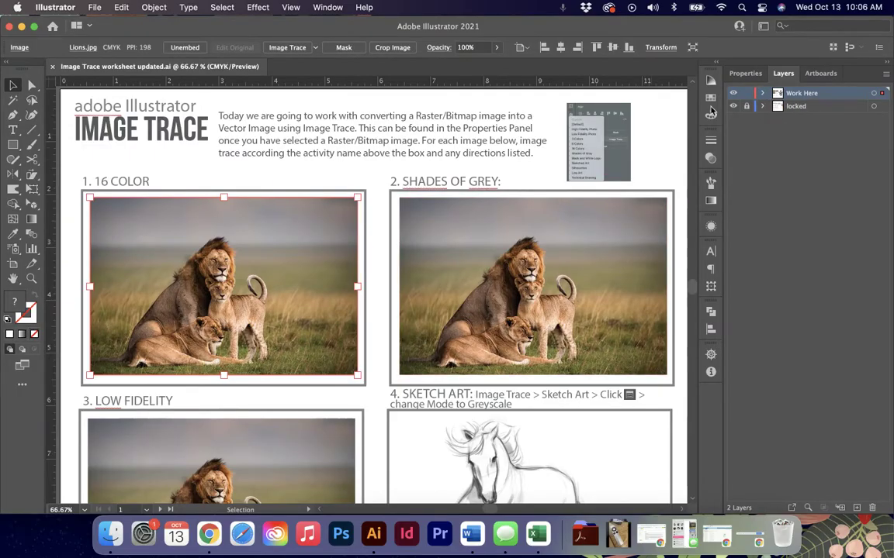
click(546, 176)
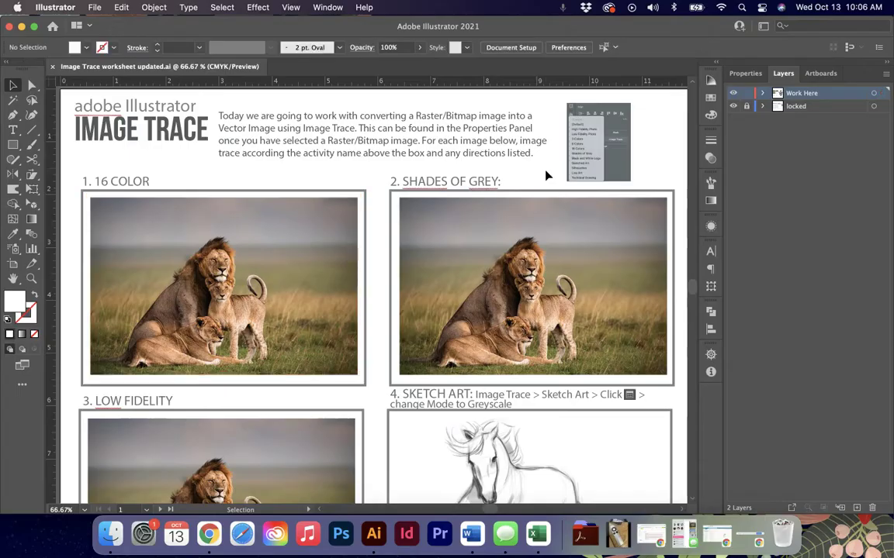
key(super+minus)
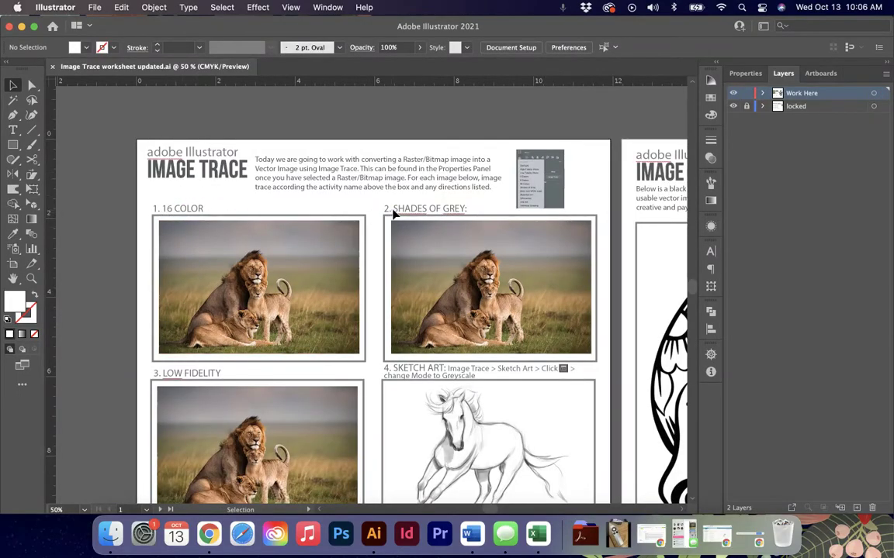
scroll(335, 223, down, 3)
scroll(335, 224, right, 3)
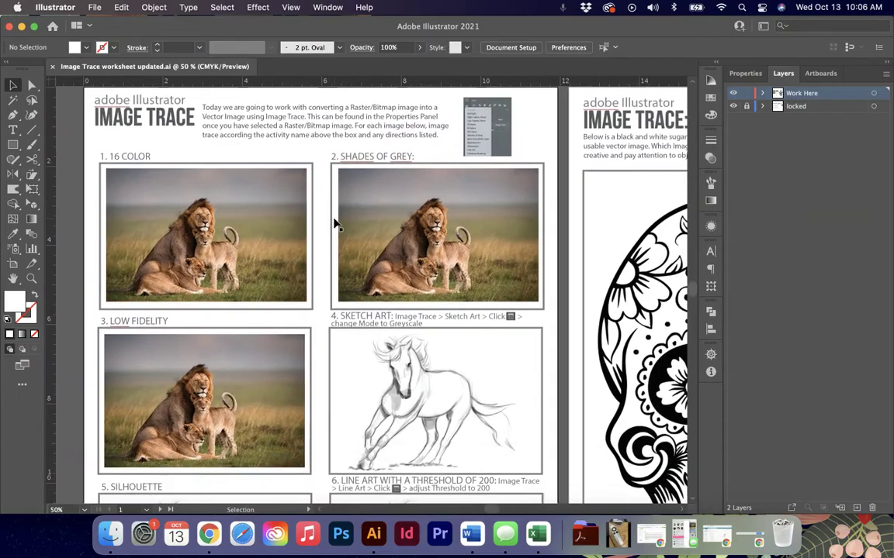
click(207, 219)
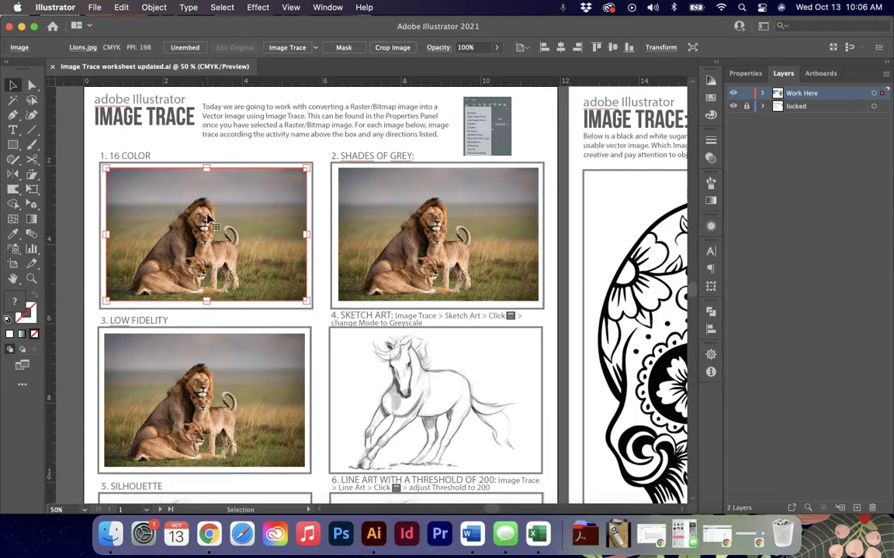
Reopen the lion photo's Properties, cancel the Unembed save so it stays embedded, and reselect it
click(745, 73)
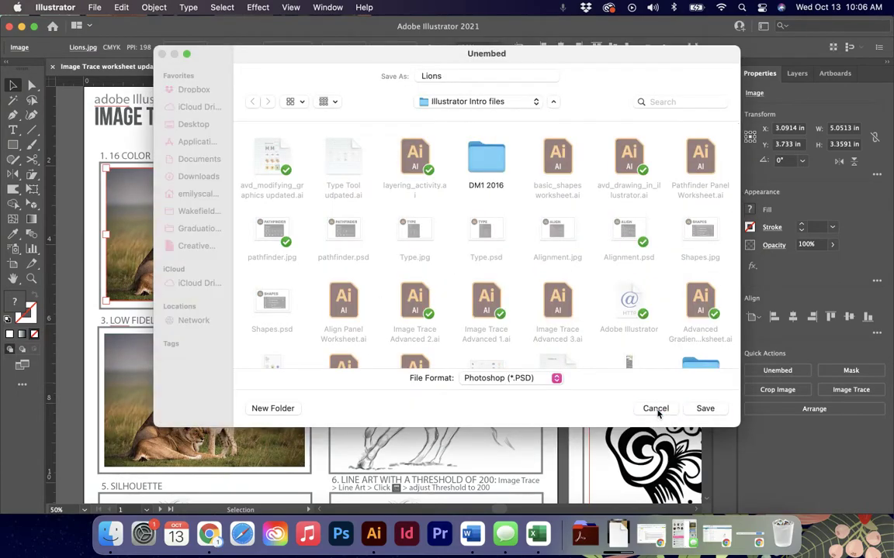
click(655, 409)
click(87, 230)
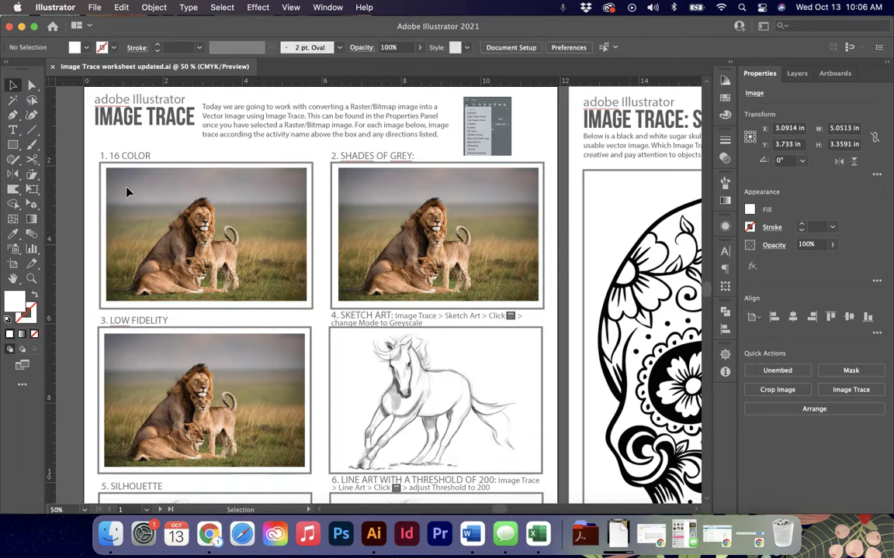
click(208, 225)
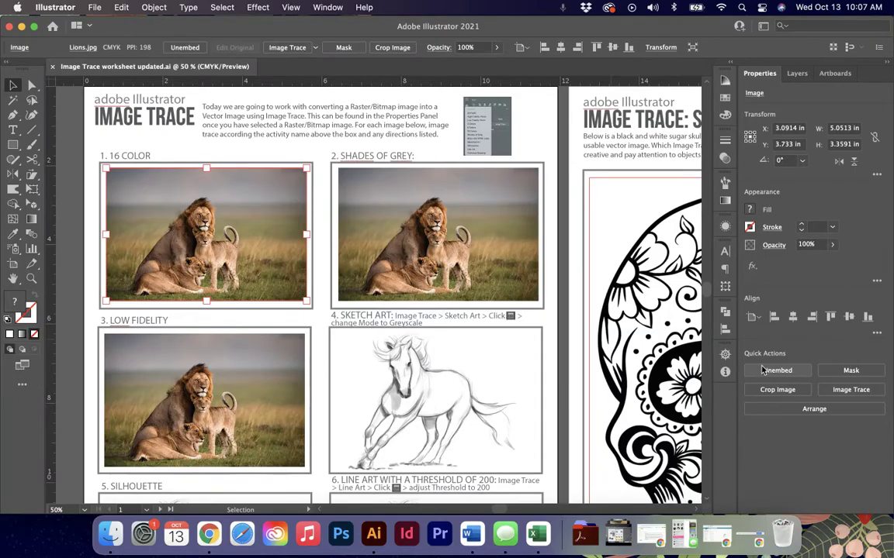
click(68, 245)
click(167, 227)
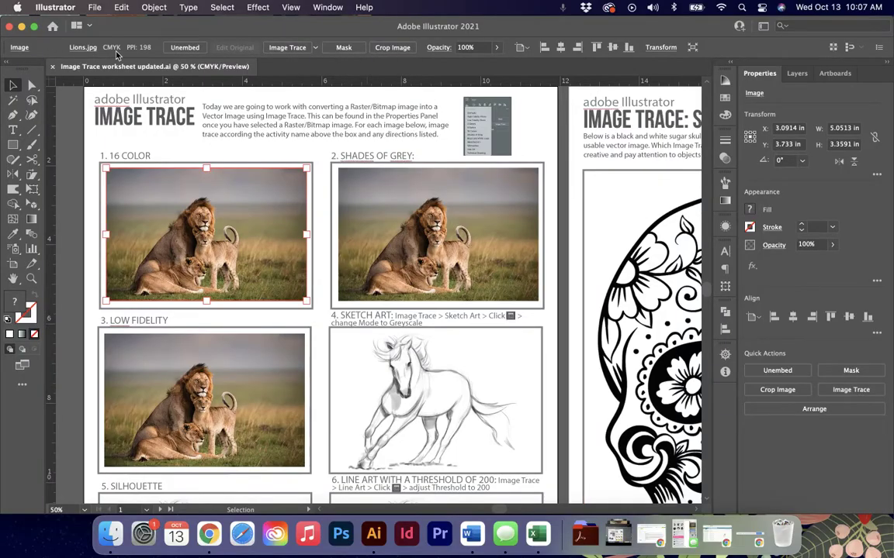
click(315, 48)
click(315, 49)
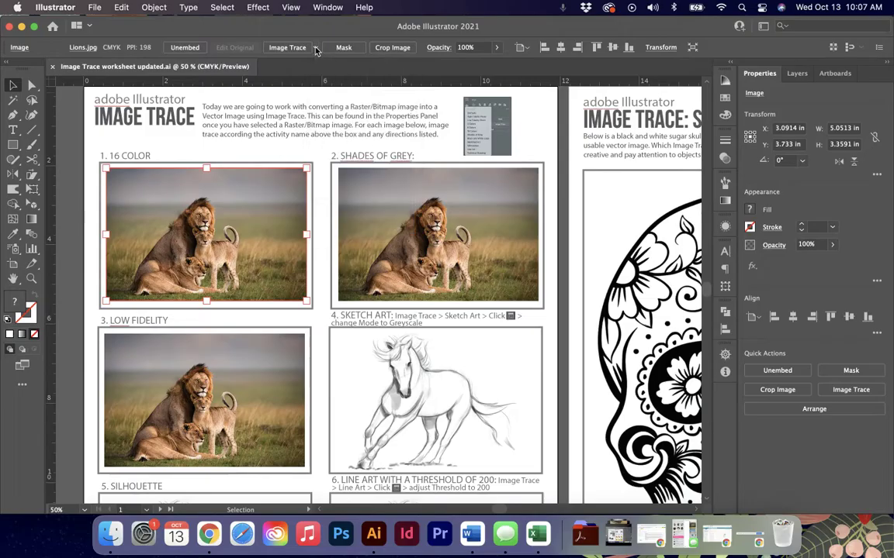
click(392, 48)
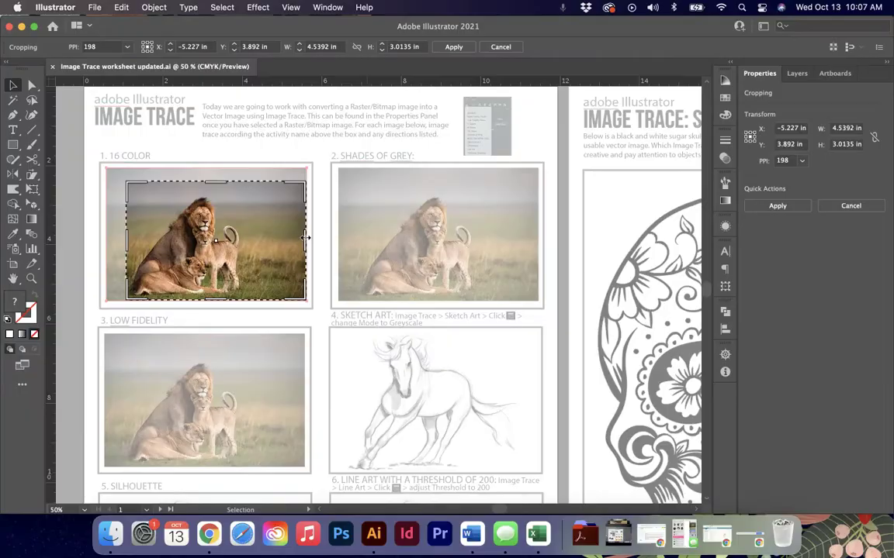
drag(307, 235, 264, 238)
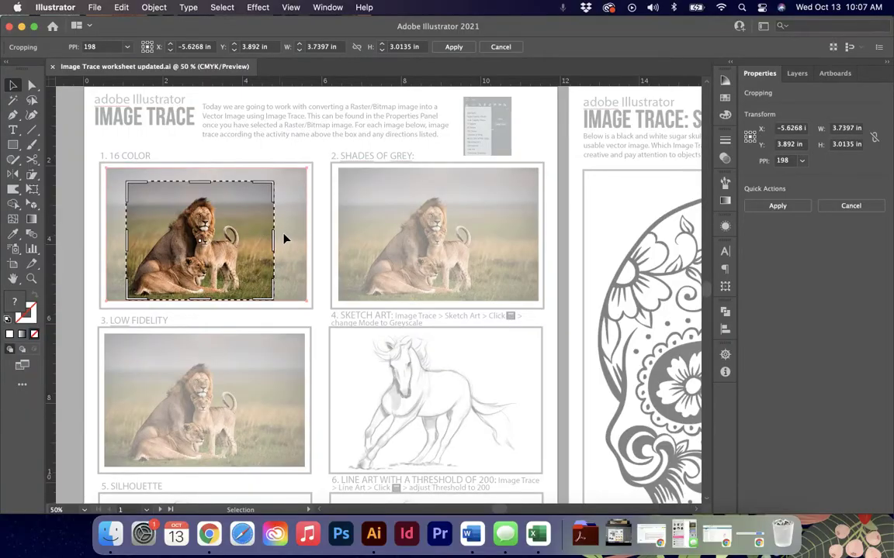
key(Escape)
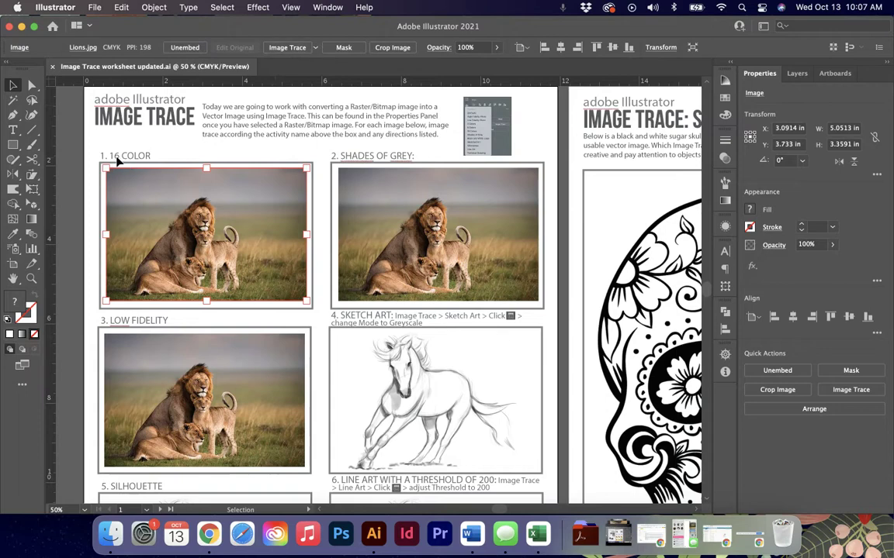
Trace Lions.jpg in box 1 with the 16 Colors preset and zoom in to check the cub's face
click(315, 48)
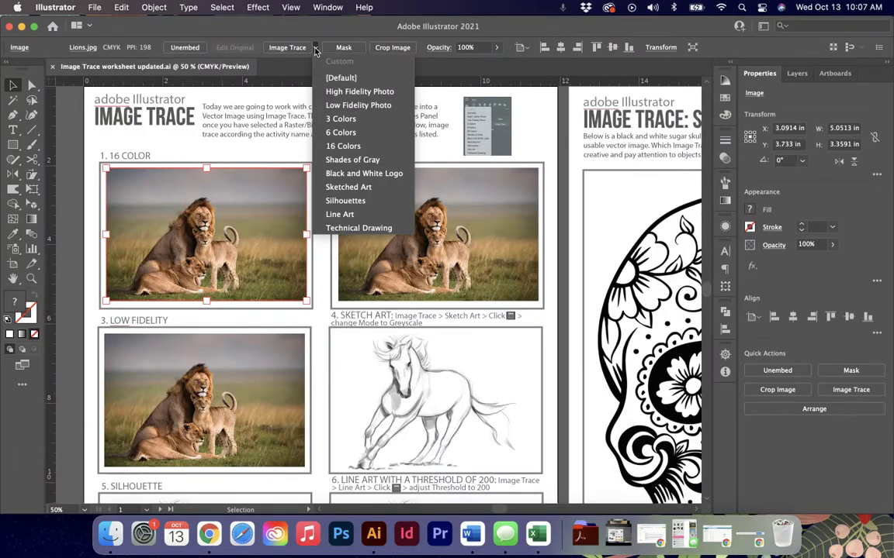
click(345, 147)
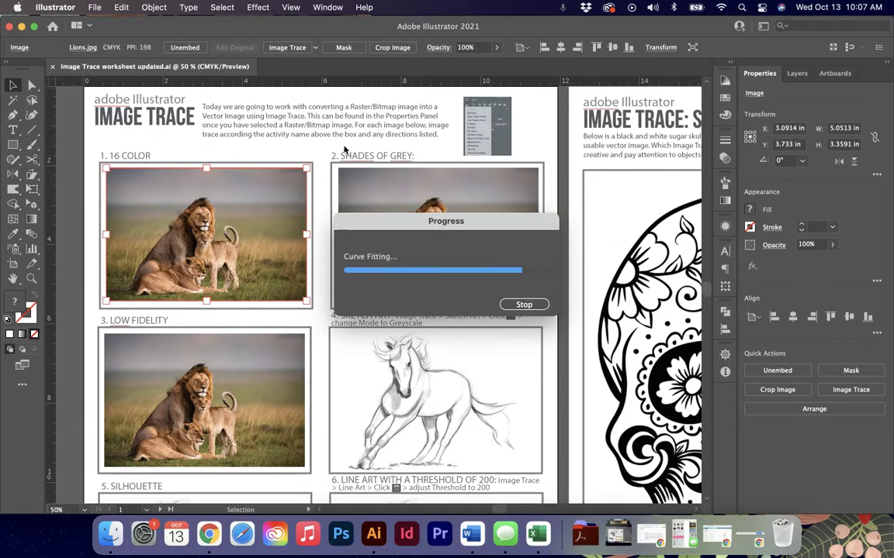
key(super+equal)
key(super+equal)
key(super+equal)
key(super+equal)
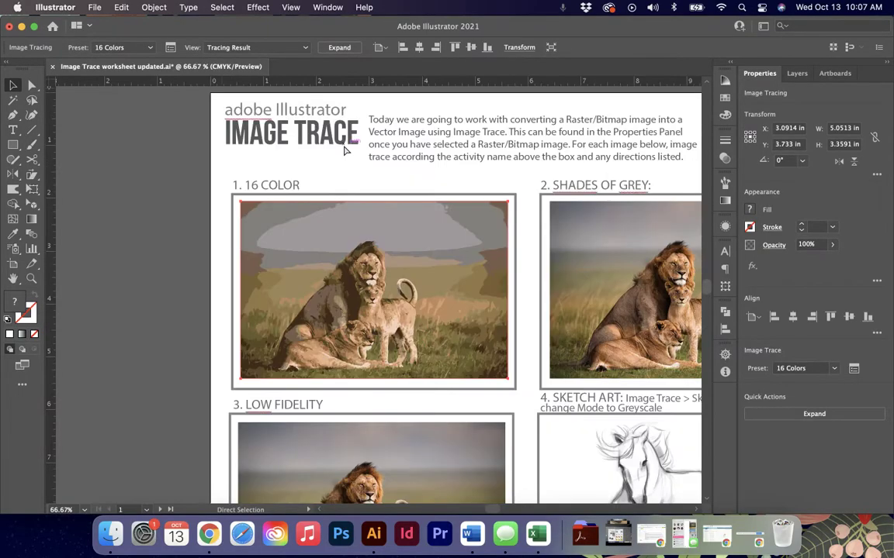
key(super+equal)
key(super+equal)
key(super+equal)
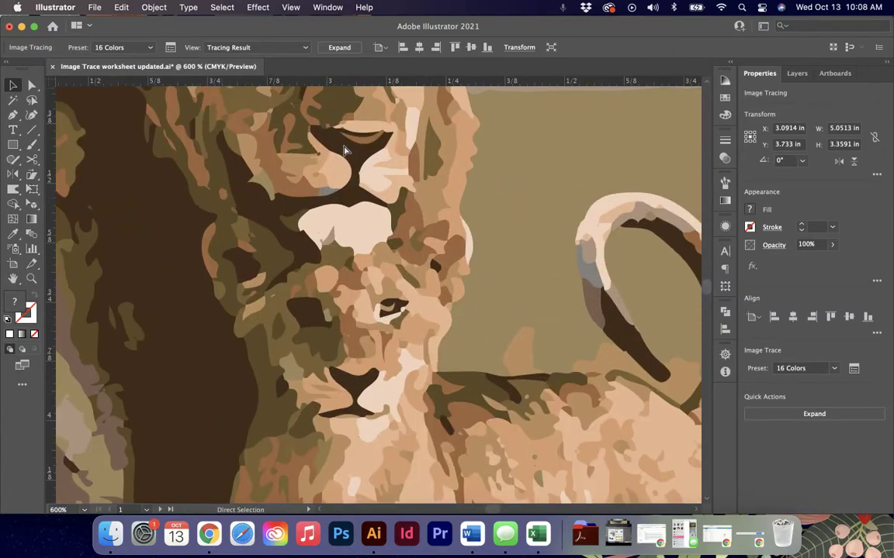
key(super+minus)
key(super+minus)
key(super+minus)
key(super+minus)
key(super+minus)
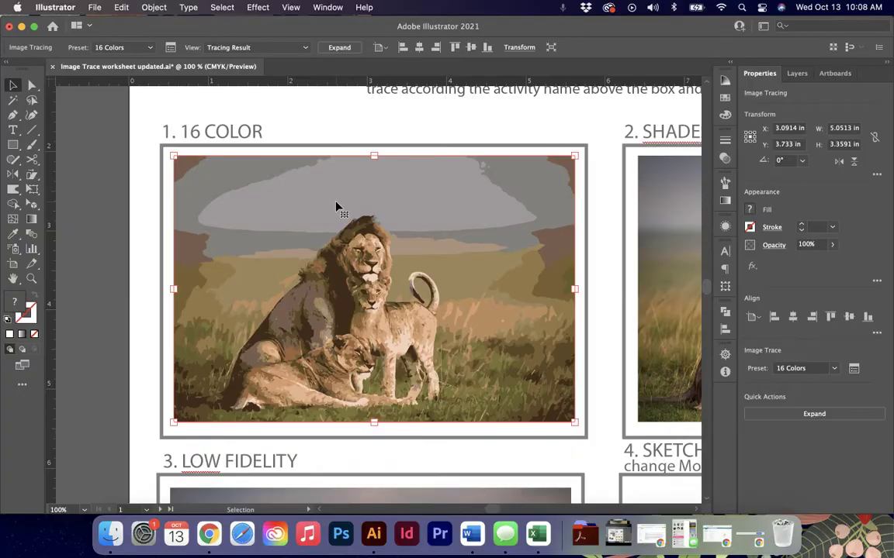
scroll(336, 213, right, 4)
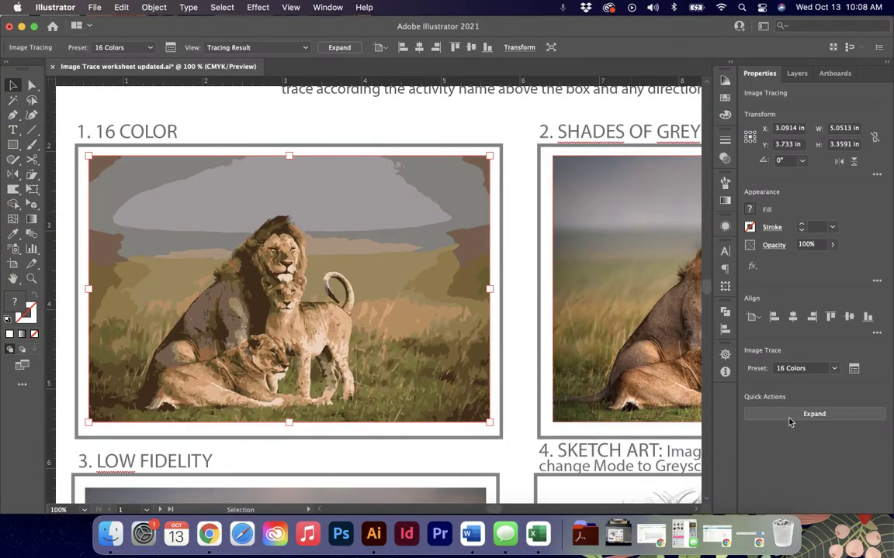
Expand the 16 Colors lion trace into editable paths, then exit isolation and select the whole group
click(339, 47)
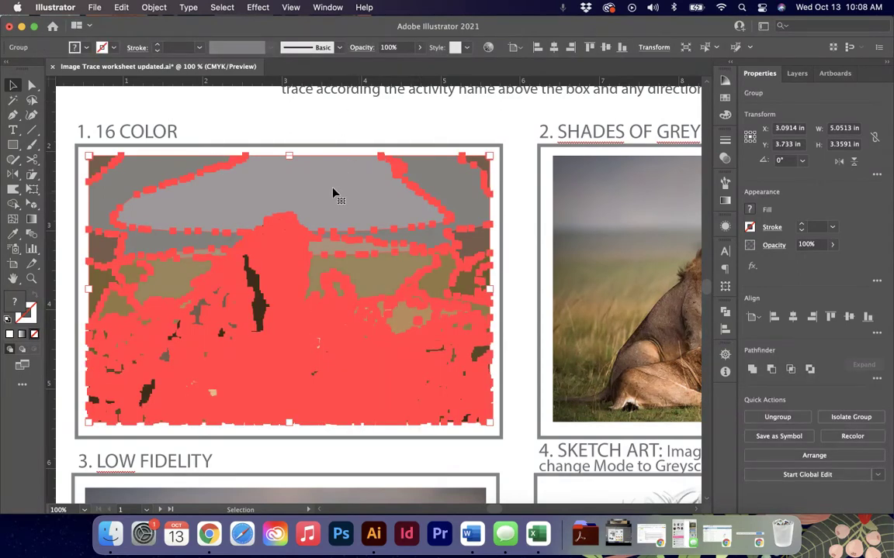
click(290, 112)
double_click(313, 200)
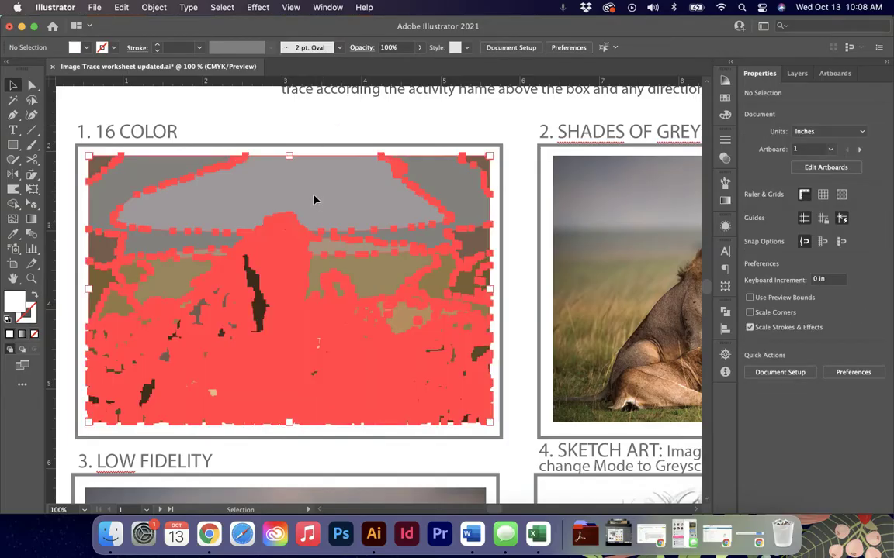
click(314, 199)
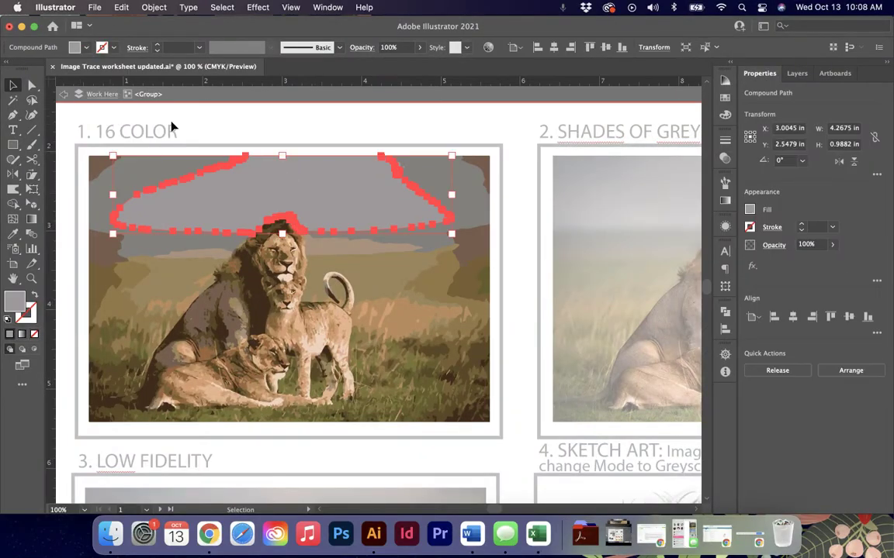
click(255, 132)
key(Escape)
click(309, 241)
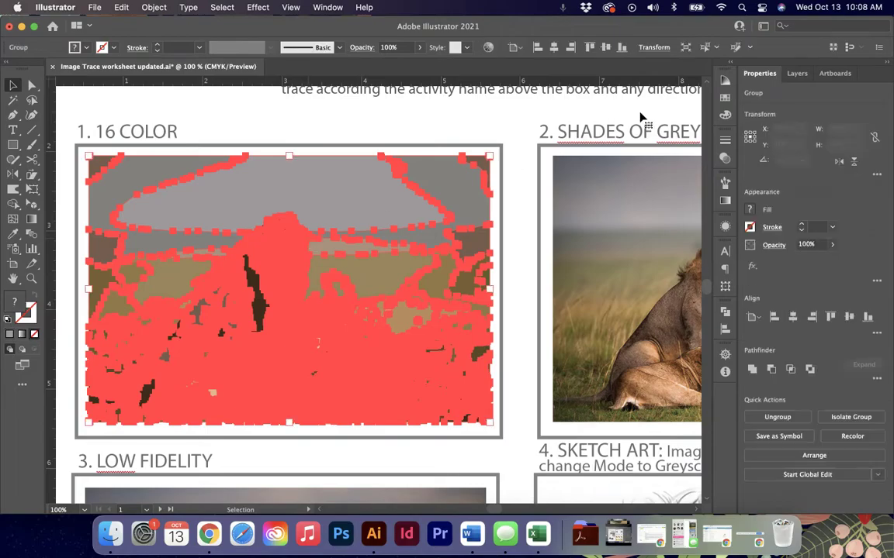
In the Layers panel, expand Work Here to find the traced <Group> and isolate it
click(799, 75)
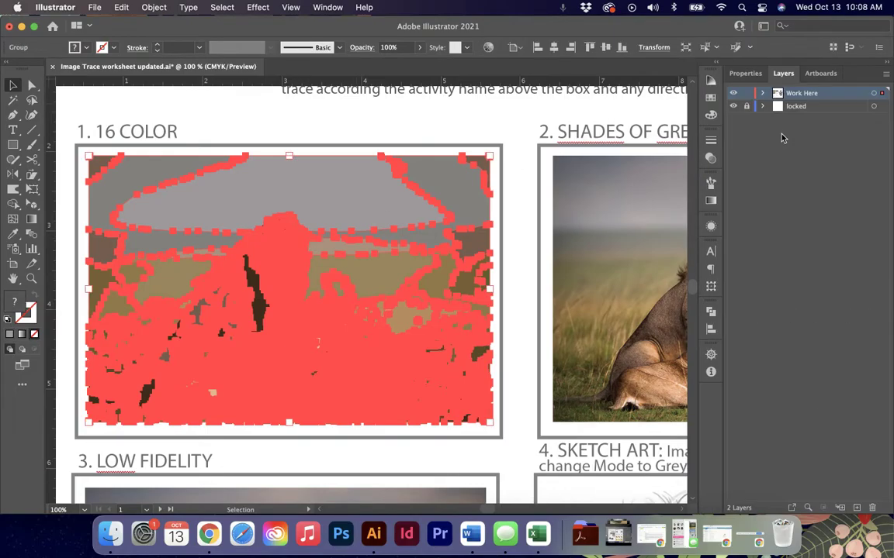
click(764, 94)
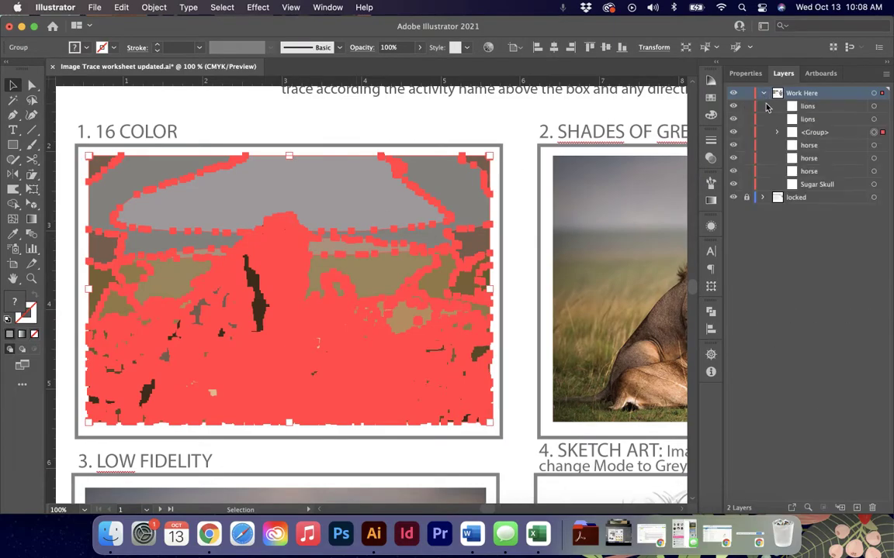
click(826, 135)
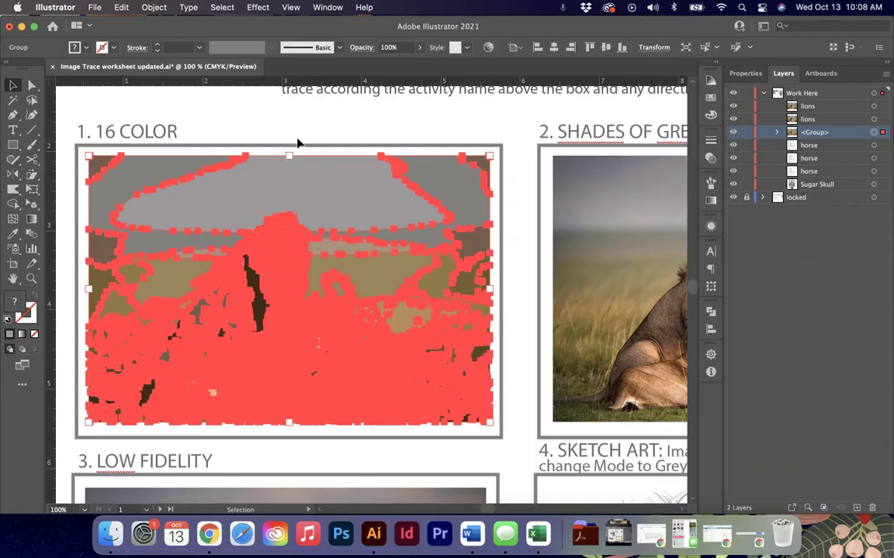
double_click(294, 209)
Fill the top sky shape purple, the right sky navy, and the right-edge and mane strips blue
click(294, 202)
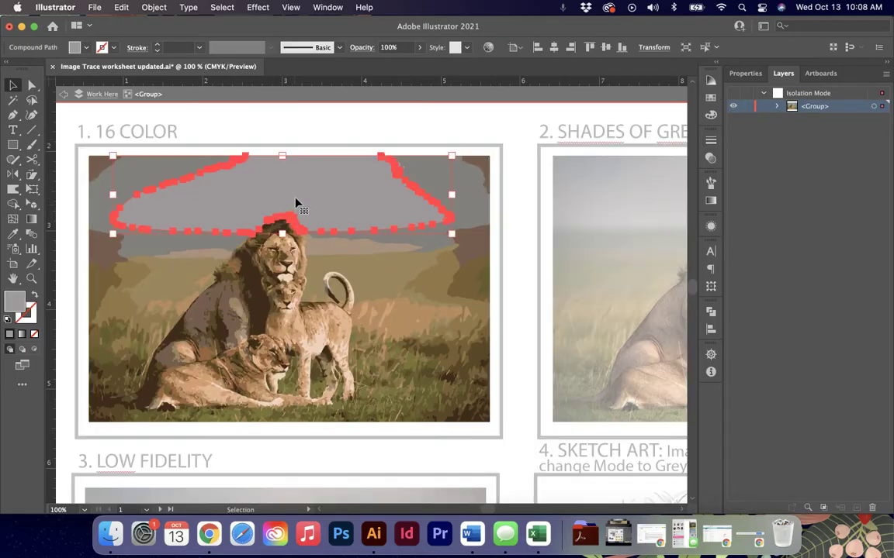
click(711, 98)
click(664, 170)
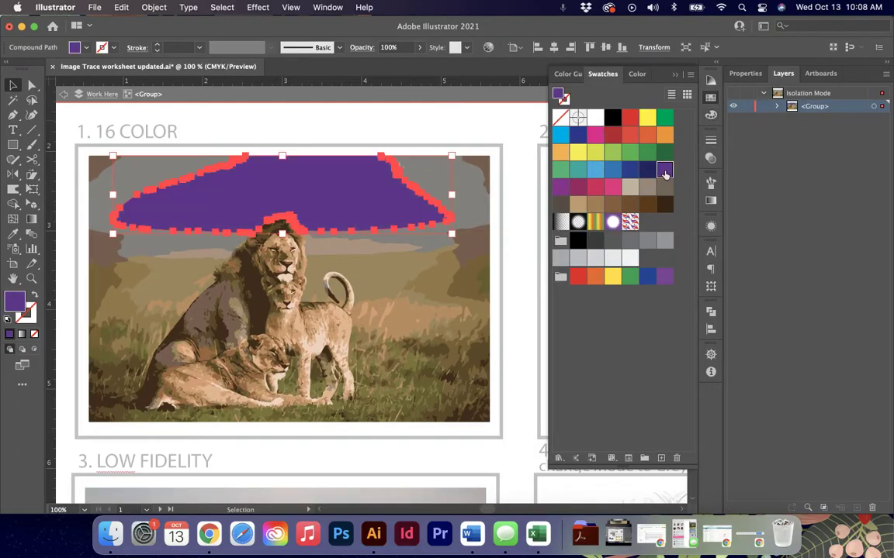
click(465, 200)
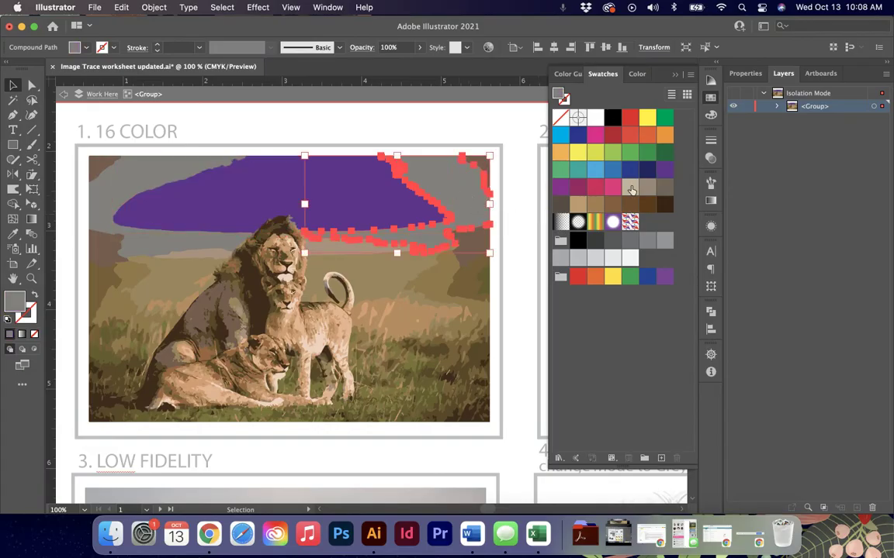
click(646, 170)
click(466, 245)
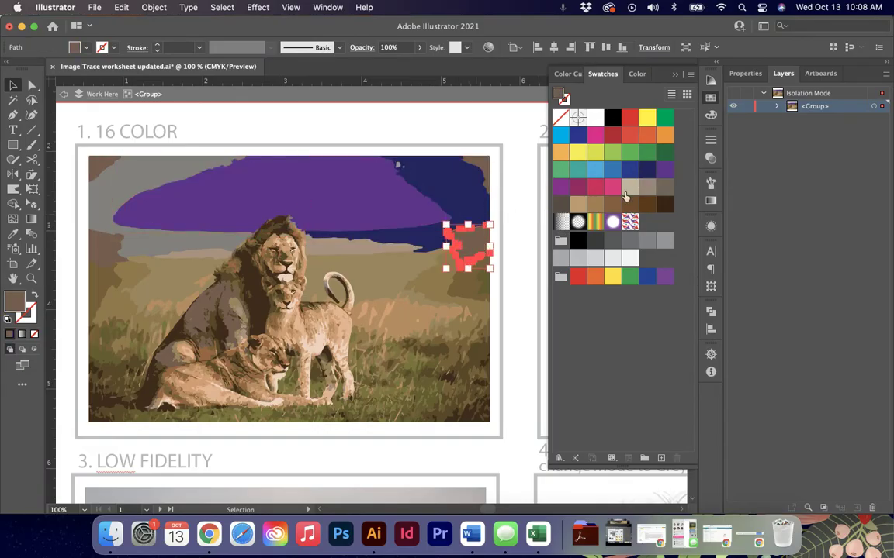
click(629, 170)
click(392, 247)
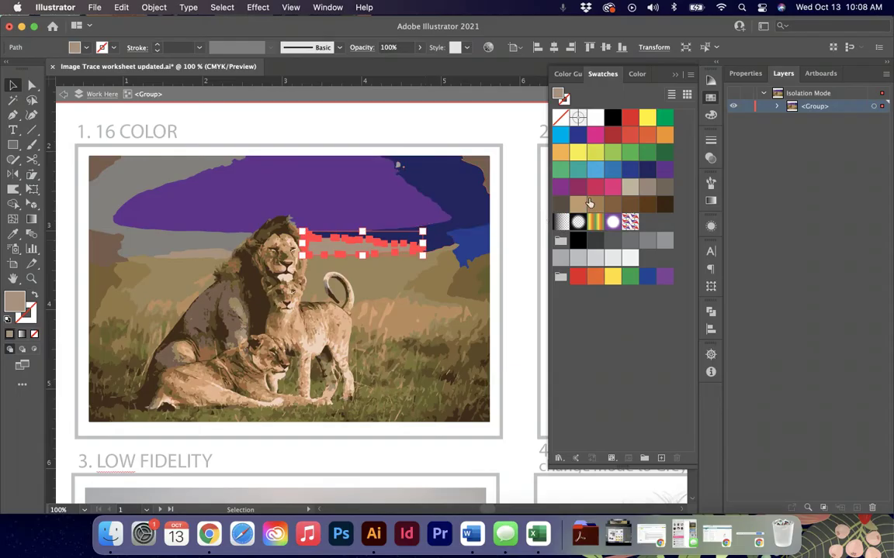
click(610, 170)
Fill the left sky shape dark blue and the top-right piece purple, then exit isolation
click(179, 214)
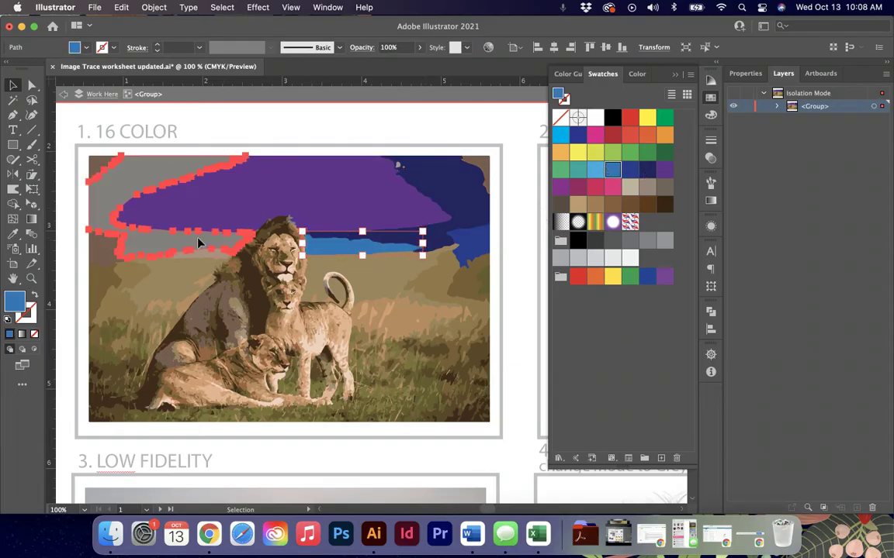
click(630, 170)
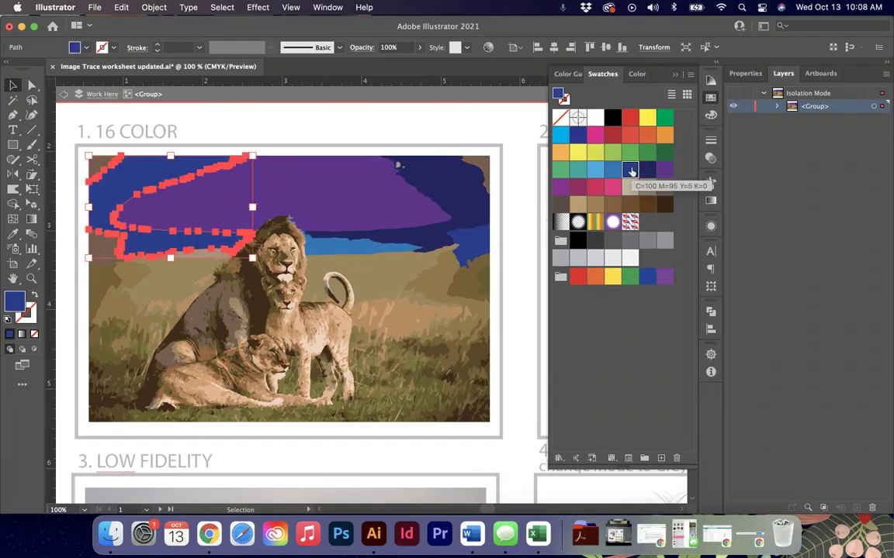
click(482, 167)
click(560, 187)
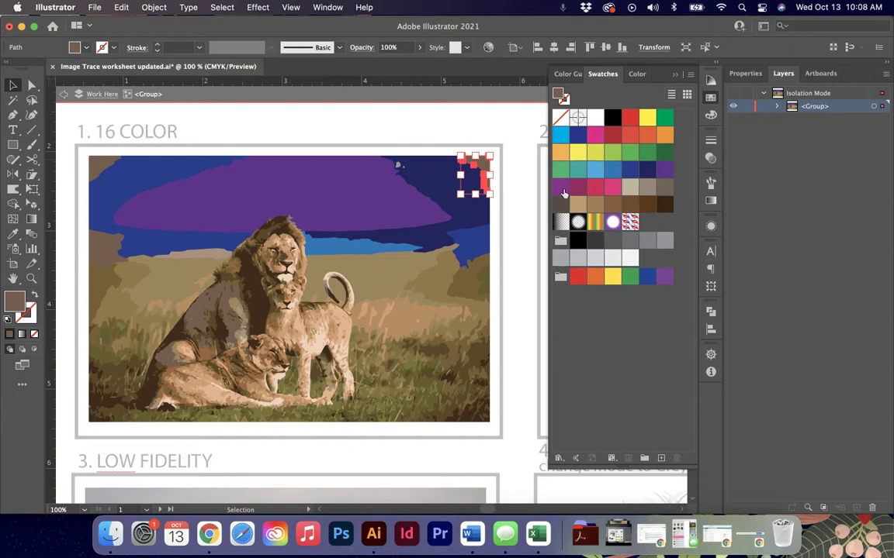
click(260, 142)
double_click(260, 142)
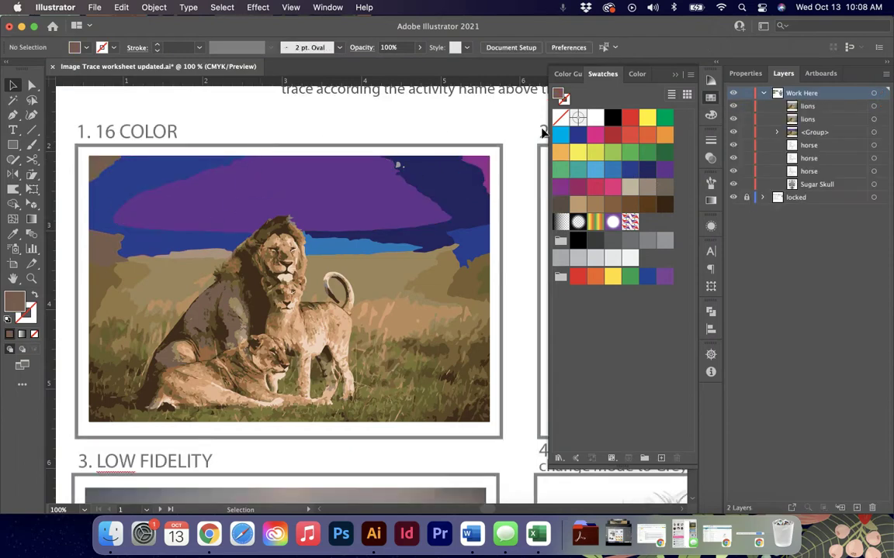
click(677, 76)
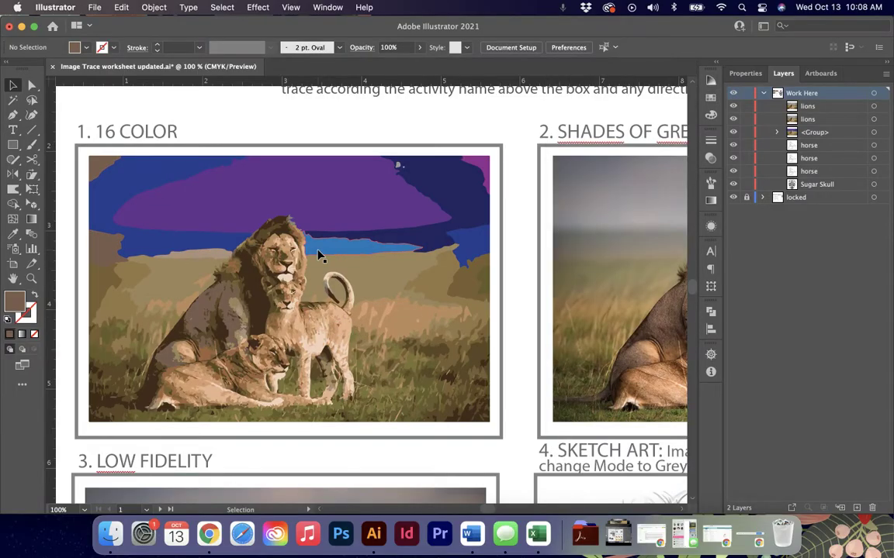
key(super+minus)
key(super+minus)
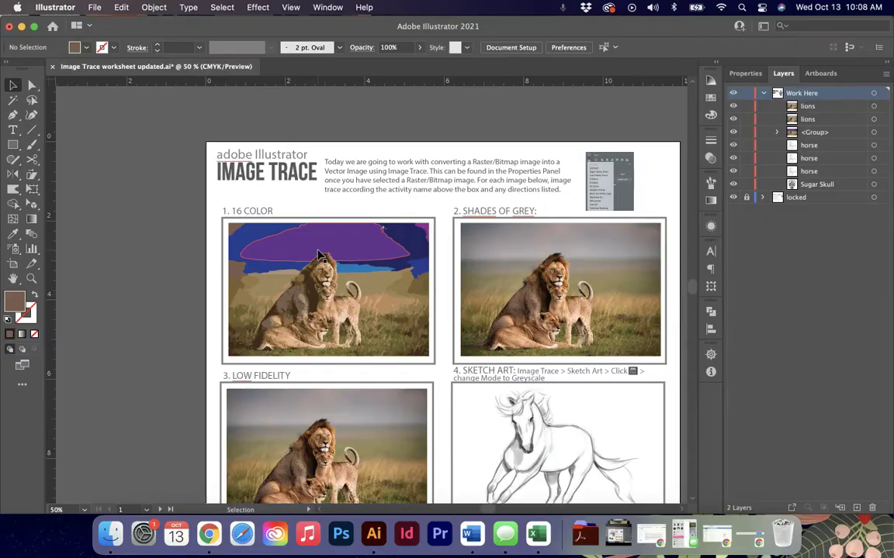
Select the Shades of Grey lion photo and browse the tracing presets without applying one
scroll(318, 256, right, 5)
scroll(319, 256, down, 3)
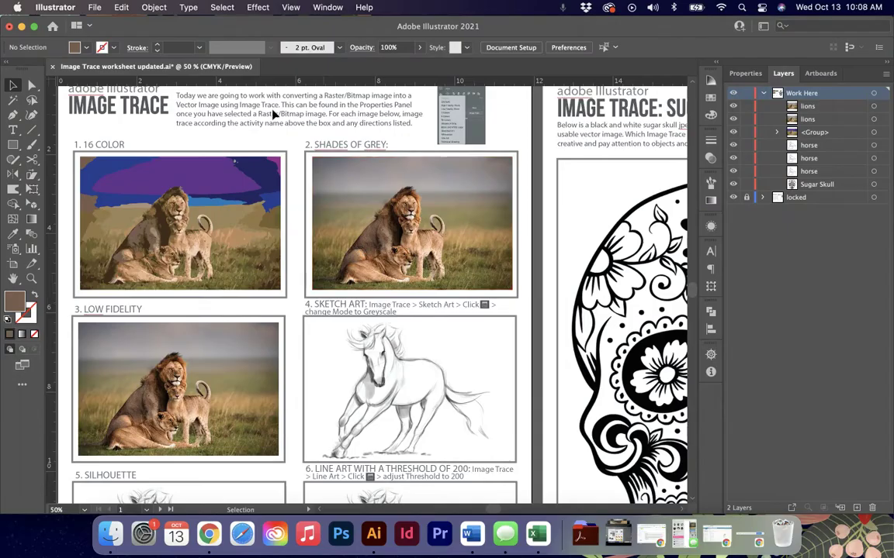
click(388, 184)
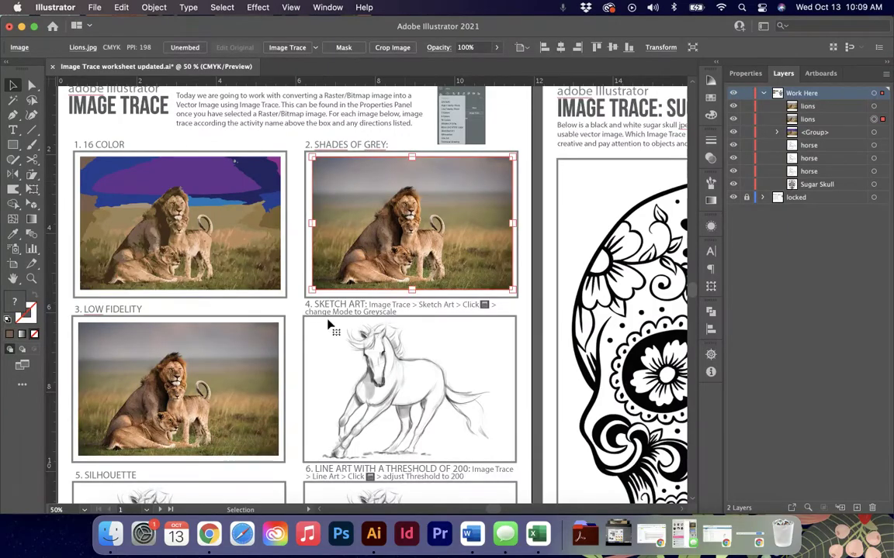
click(315, 48)
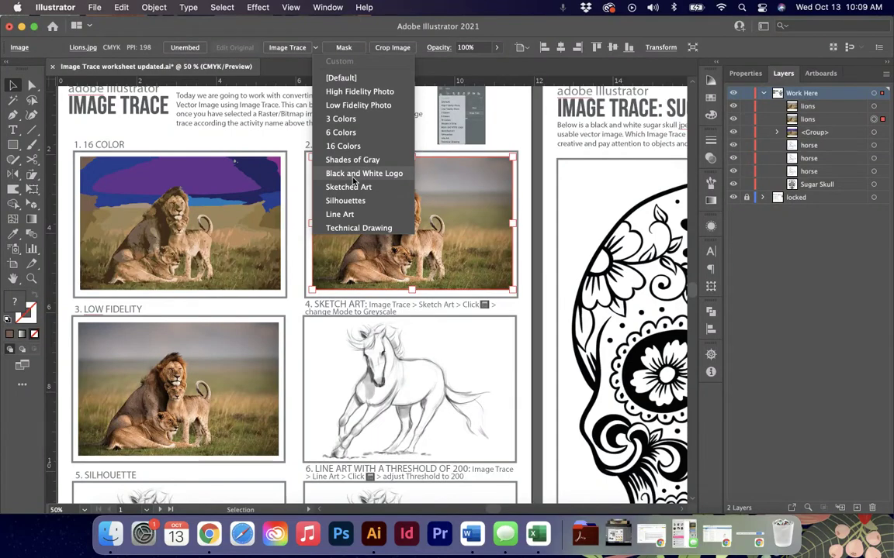
click(461, 355)
Select the ImproveSketching.jpg horse sketch and view it at 100%
scroll(459, 354, down, 2)
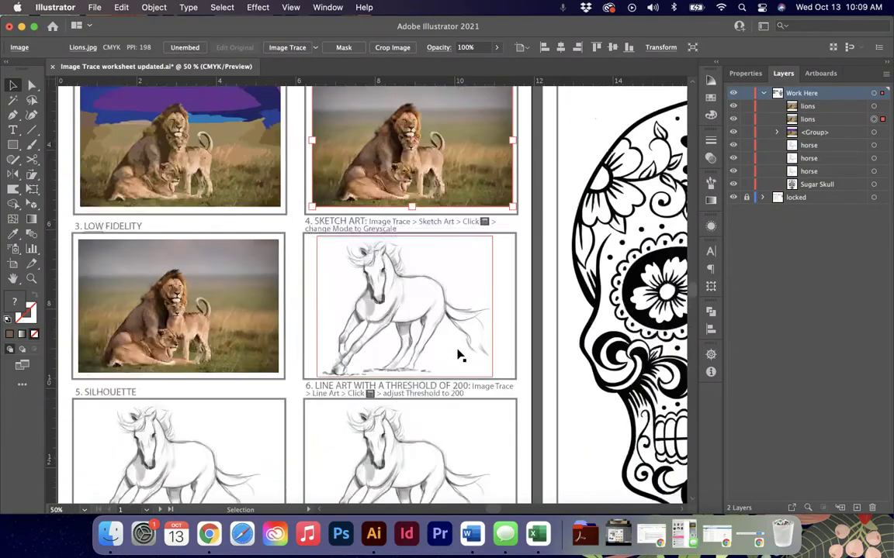
scroll(458, 355, down, 1)
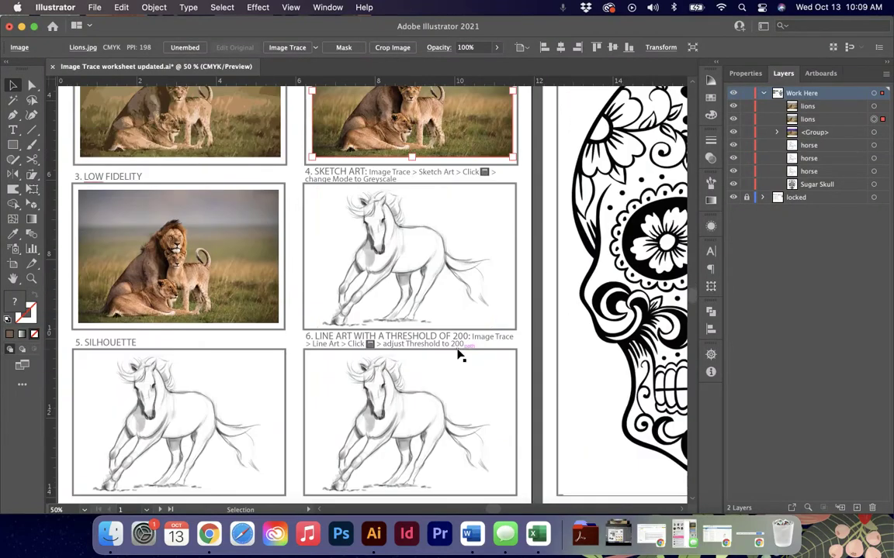
click(408, 290)
key(super+1)
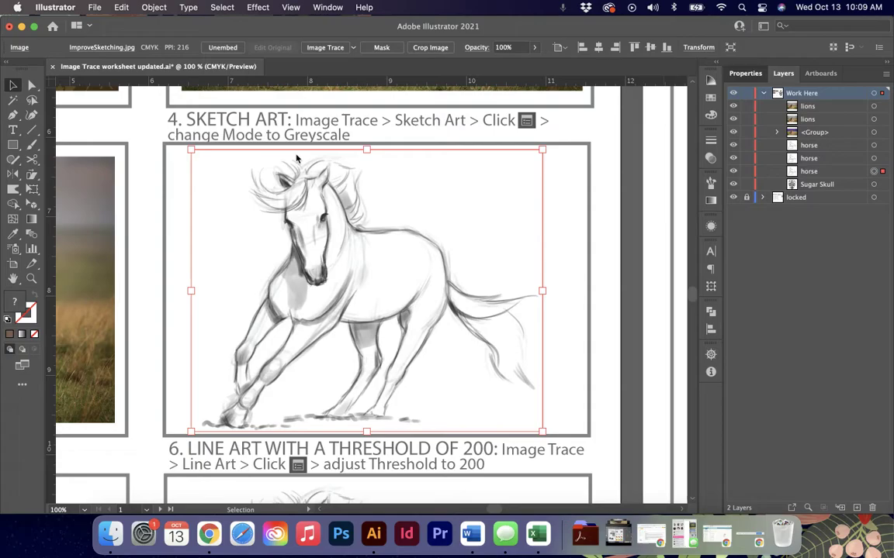
Trace the horse sketch with the Sketched Art preset from Quick Actions
click(864, 391)
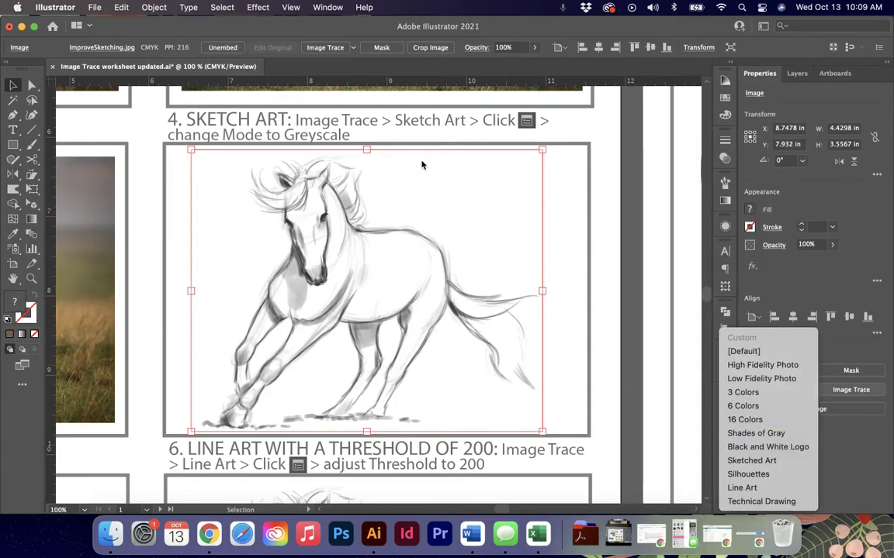
click(750, 461)
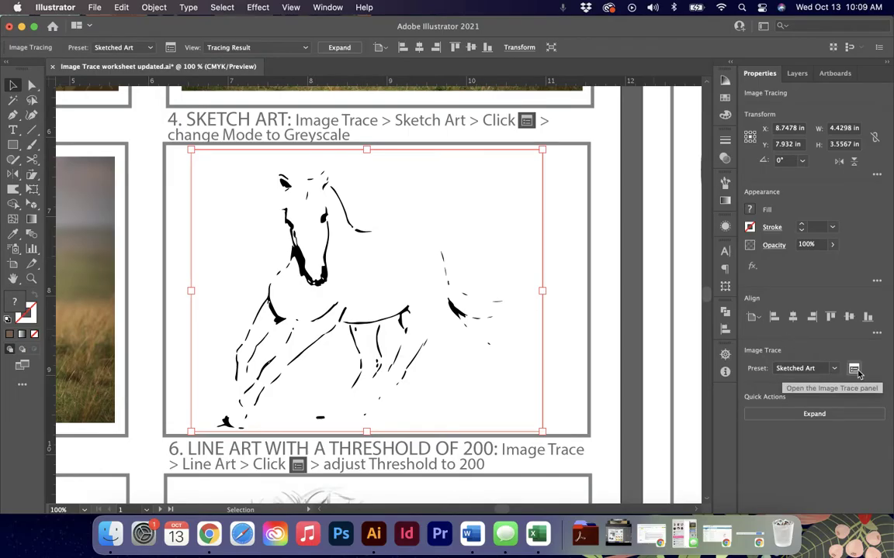
click(326, 7)
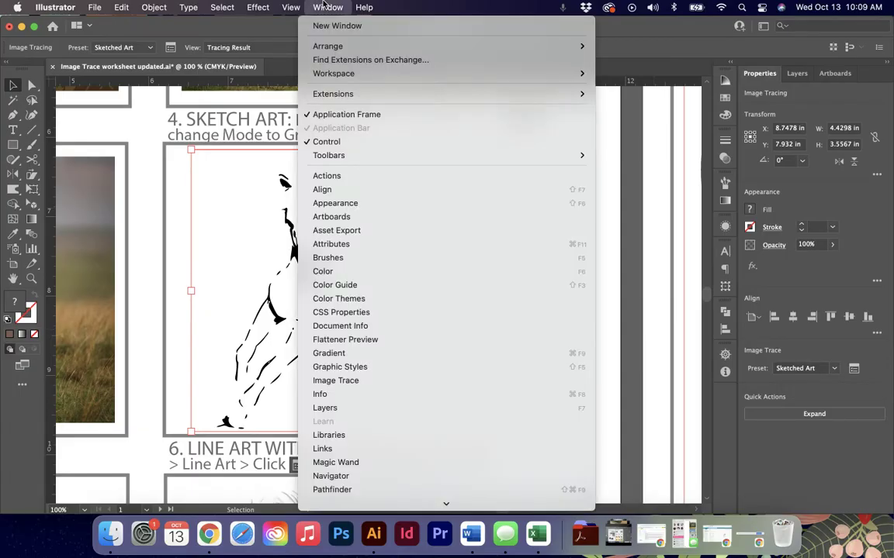
In the Image Trace panel, set Mode to Grayscale and adjust Grays to 79
click(351, 380)
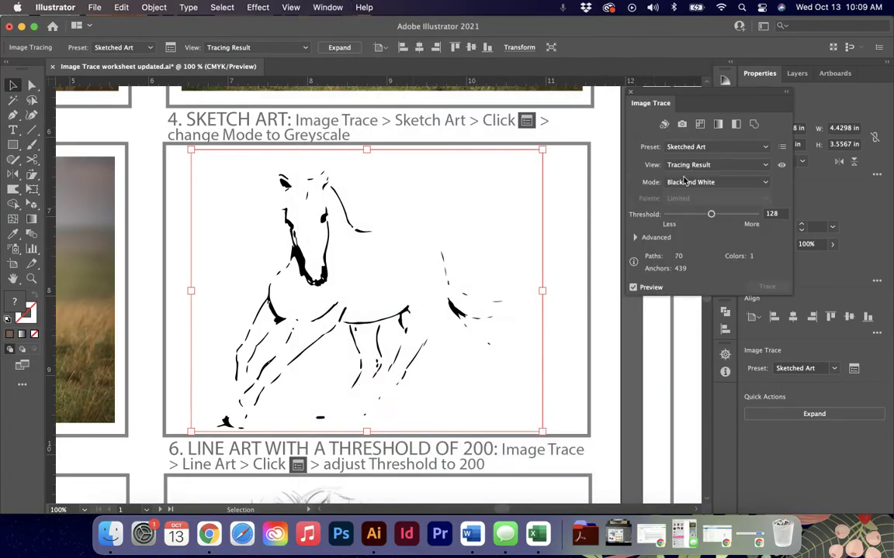
drag(651, 102, 569, 103)
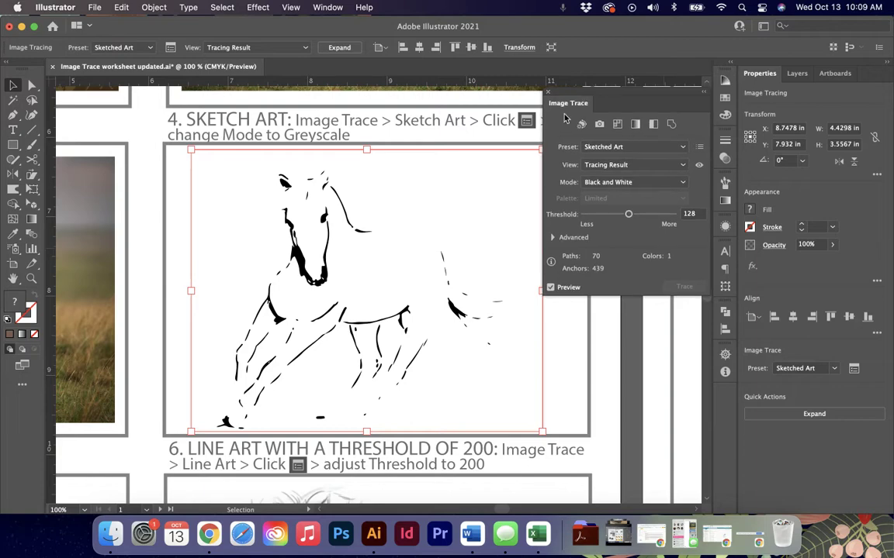
scroll(459, 182, right, 2)
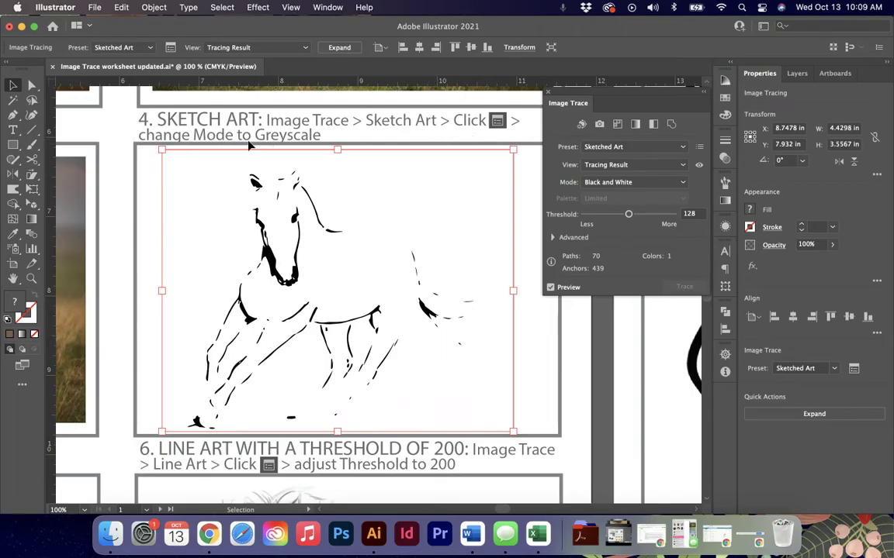
click(597, 181)
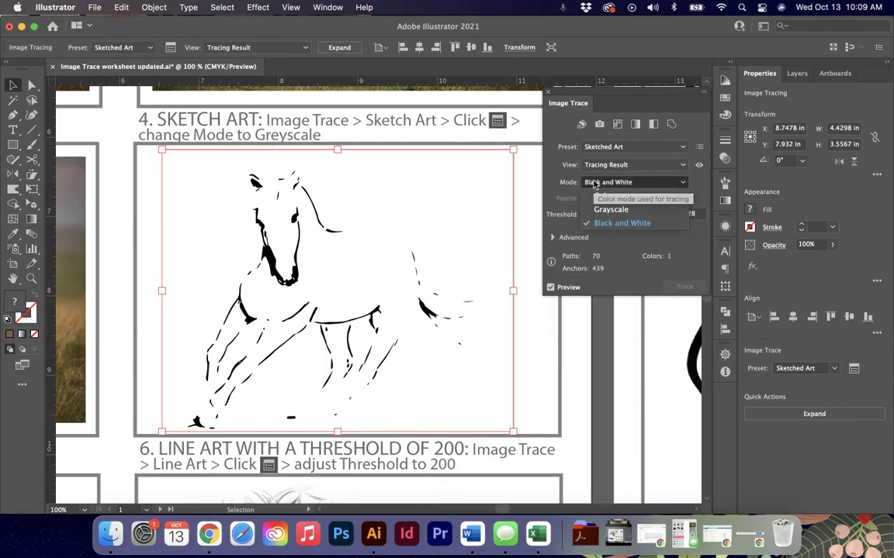
click(603, 210)
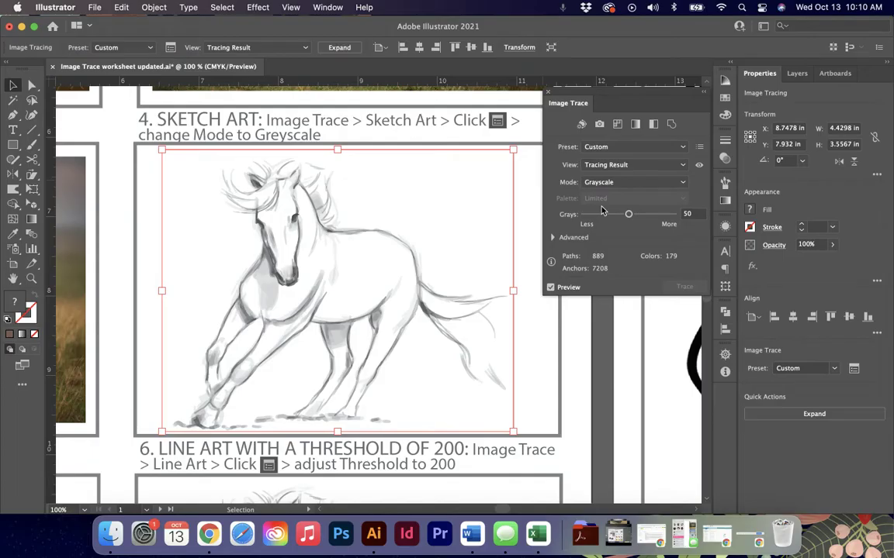
drag(628, 214, 611, 218)
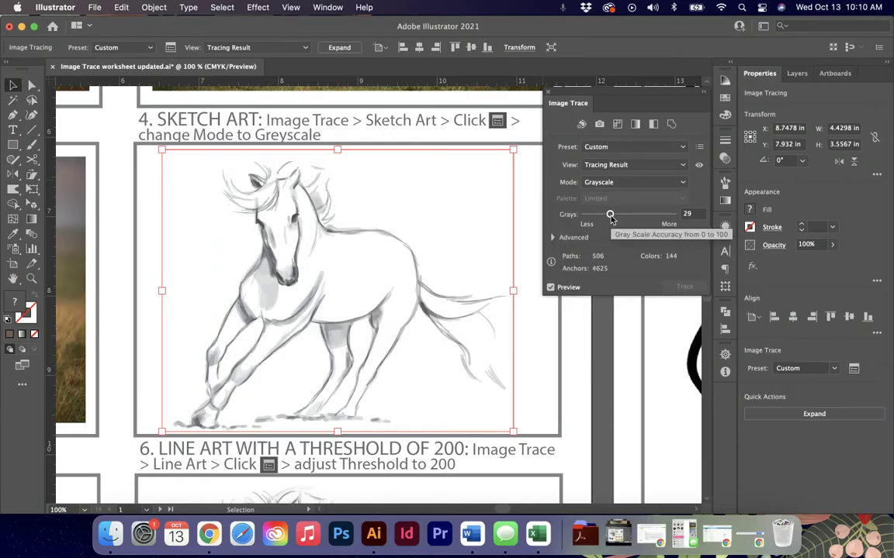
drag(610, 218, 655, 217)
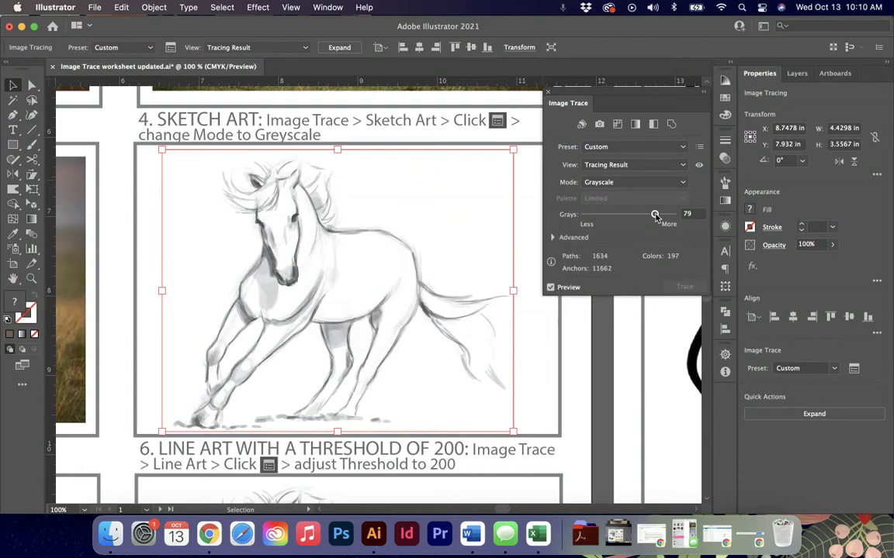
Check the grayscale horse trace up close, leave the mode unchanged, and select the Line Art horse
key(super+equal)
key(super+equal)
key(super+equal)
key(super+equal)
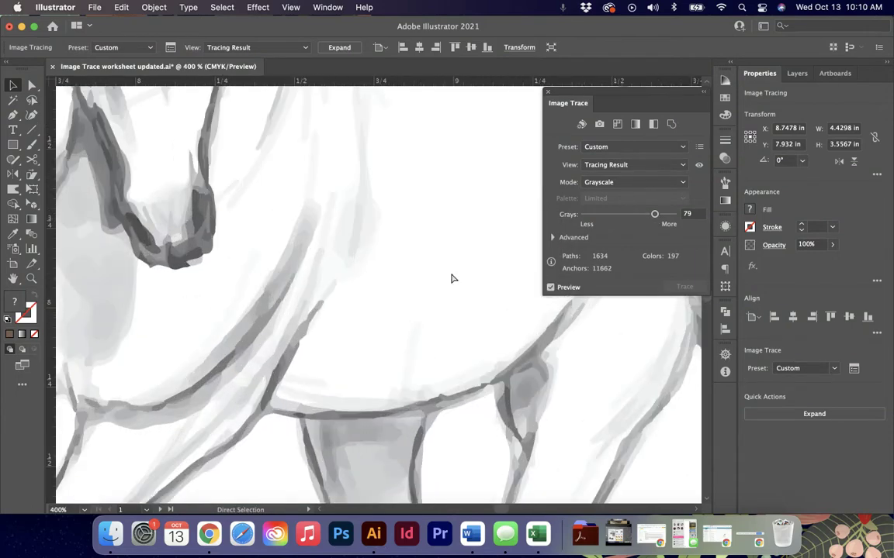
key(super+minus)
key(super+minus)
key(super+minus)
key(super+minus)
key(super+minus)
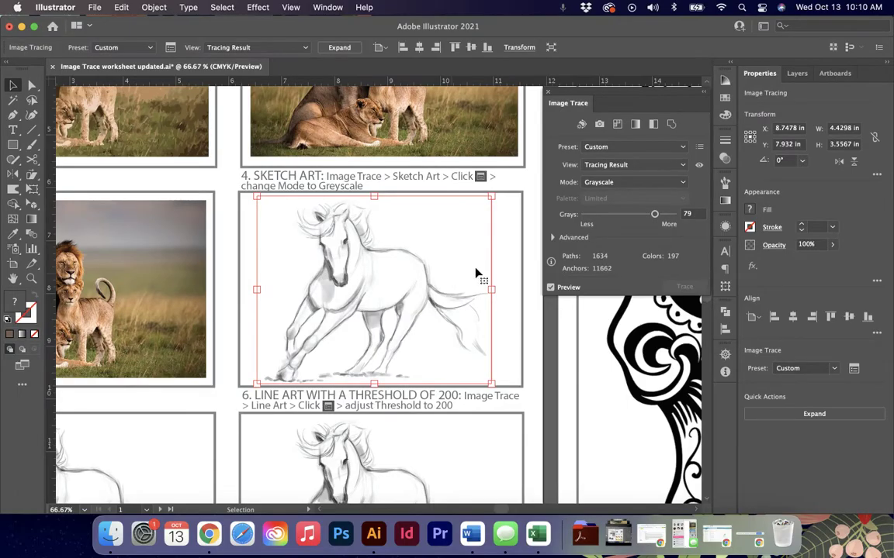
click(628, 182)
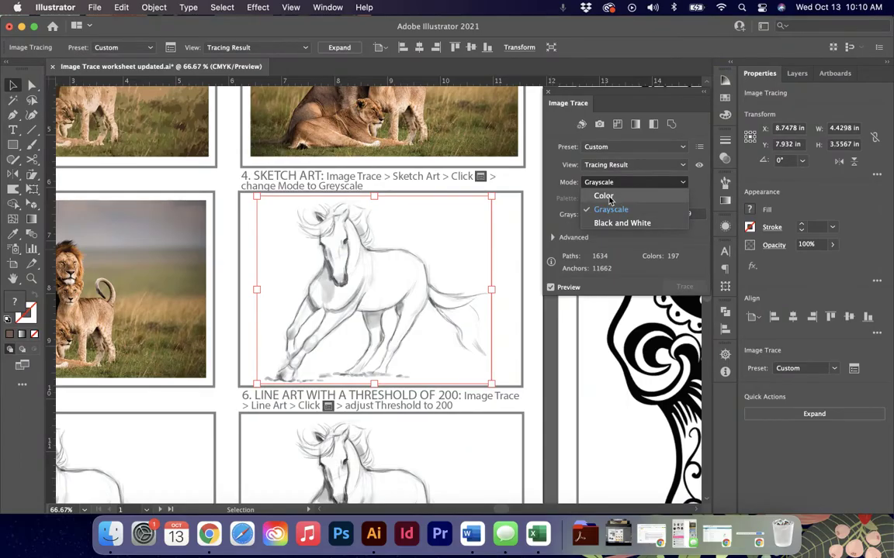
click(318, 279)
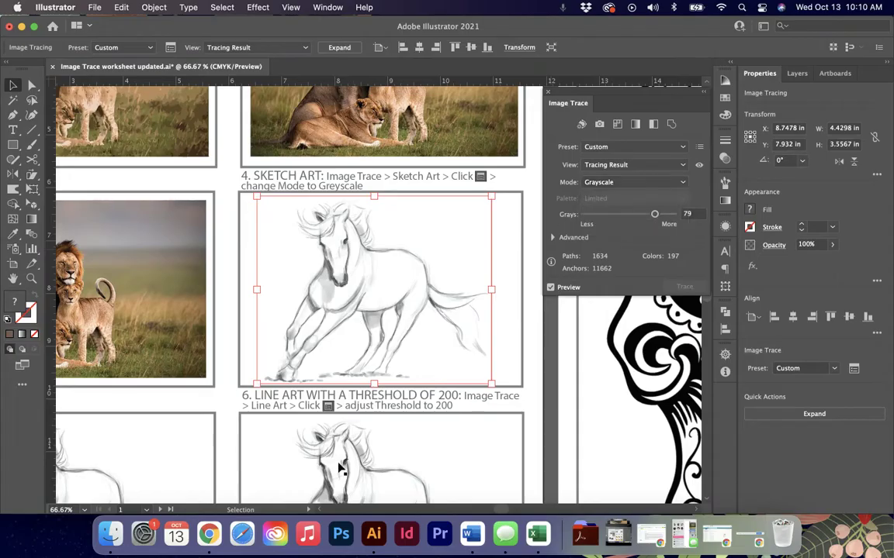
click(353, 456)
scroll(364, 446, down, 5)
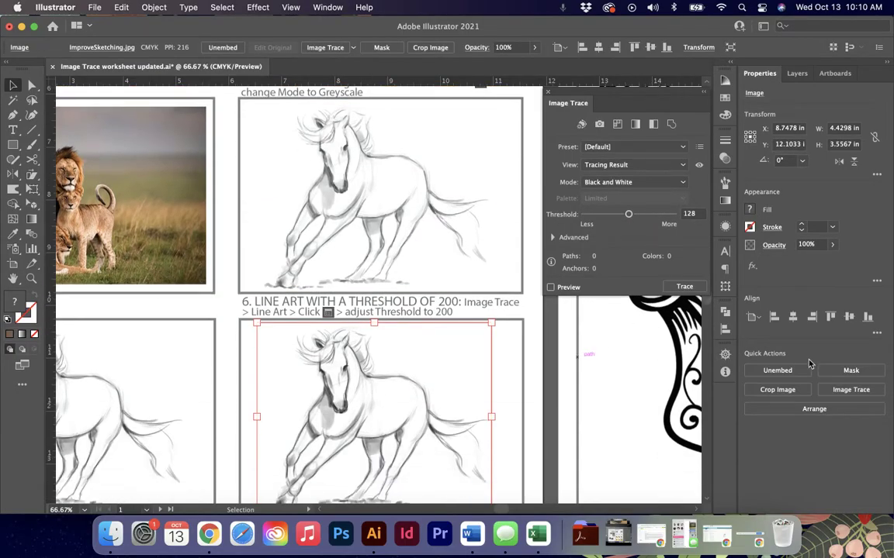
Trace the Line Art box horse with the Line Art preset and retrace it at Threshold 200
click(851, 390)
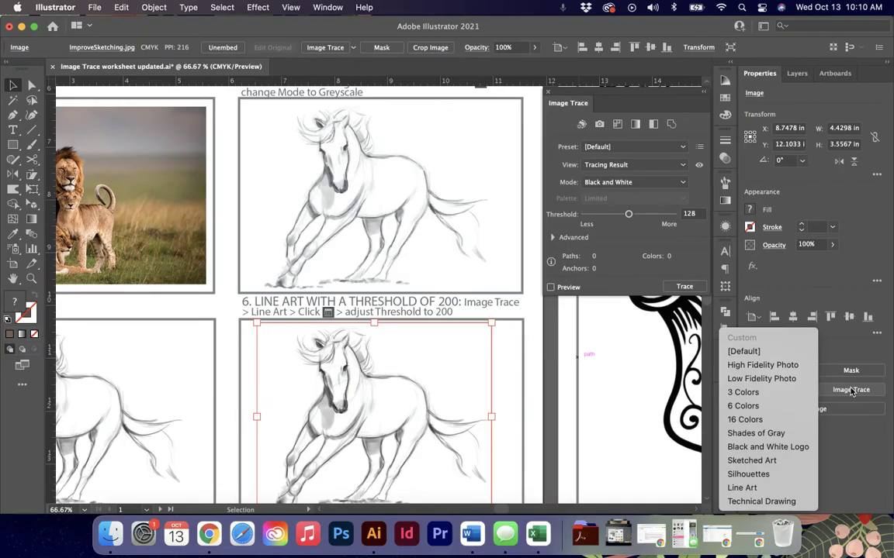
click(743, 487)
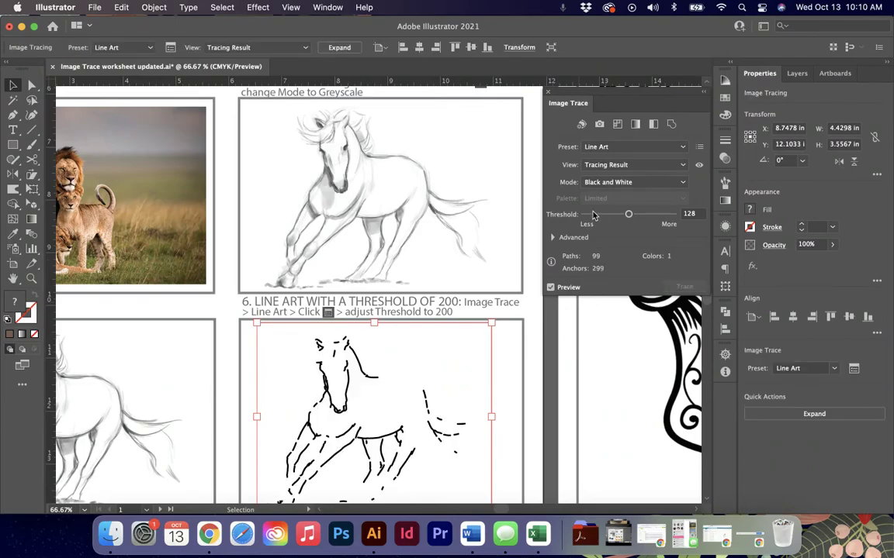
click(688, 215)
text(200)
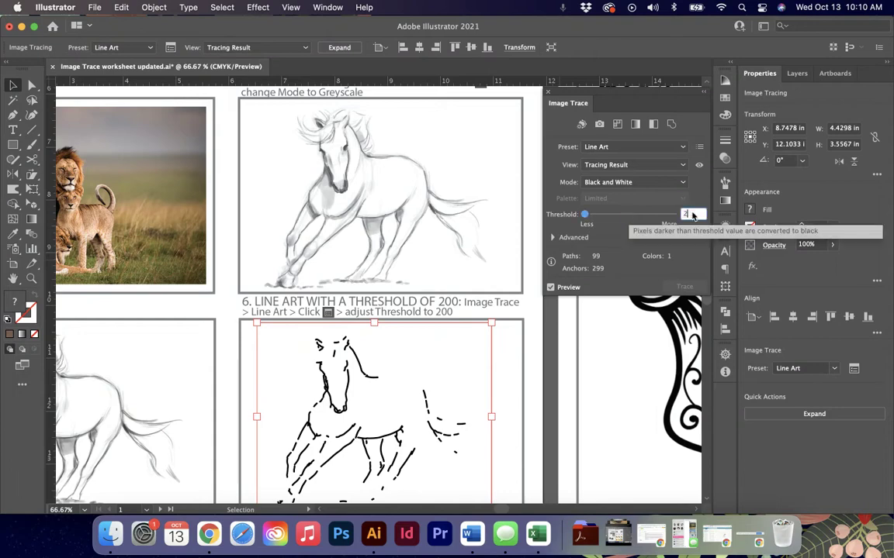
key(Return)
key(super+1)
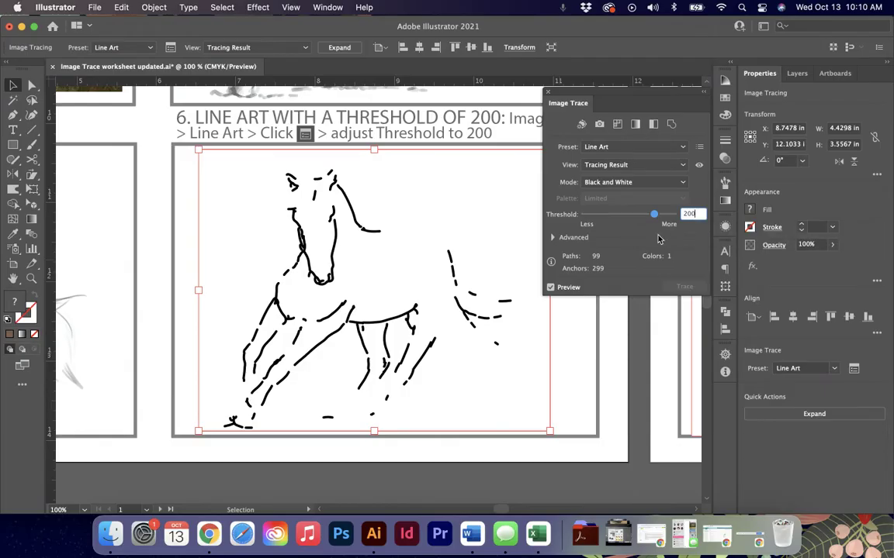
key(Return)
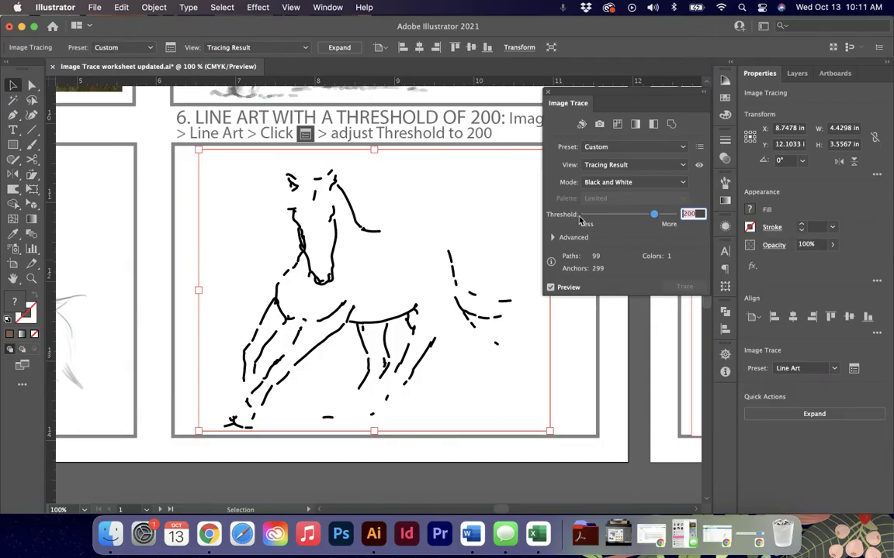
click(649, 216)
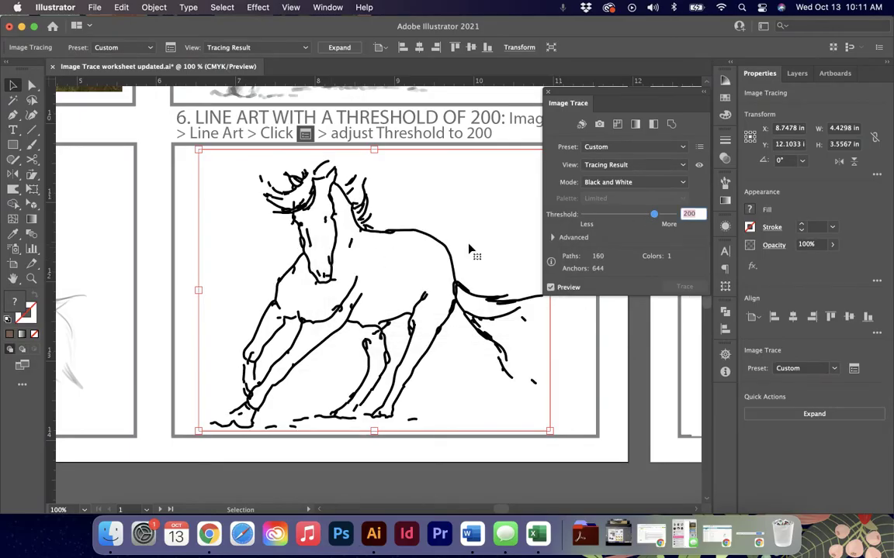
Under Advanced, raise Paths to 71%, apply it, and close the Image Trace panel
click(552, 237)
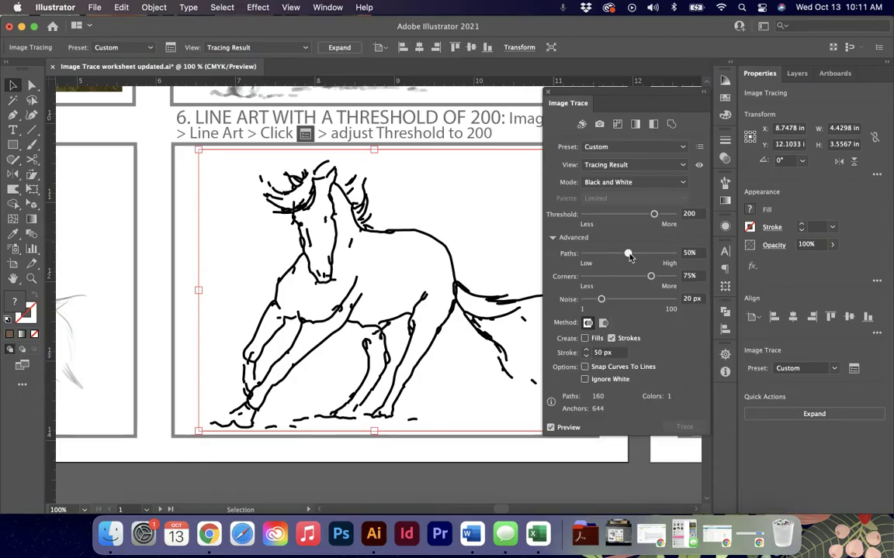
drag(627, 254, 648, 256)
click(649, 278)
click(549, 94)
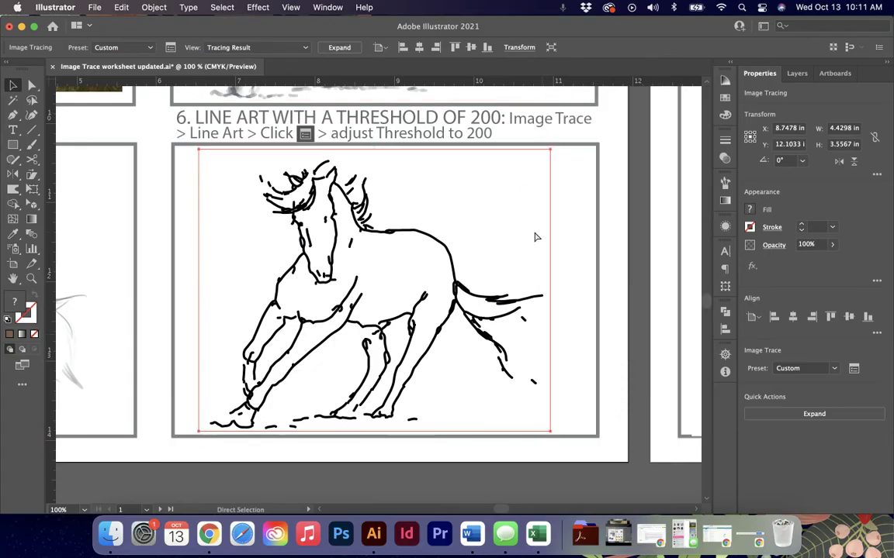
Trace the sugar skull image with the Black and White Logo preset
key(super+minus)
key(super+minus)
scroll(535, 237, right, 10)
scroll(536, 236, up, 5)
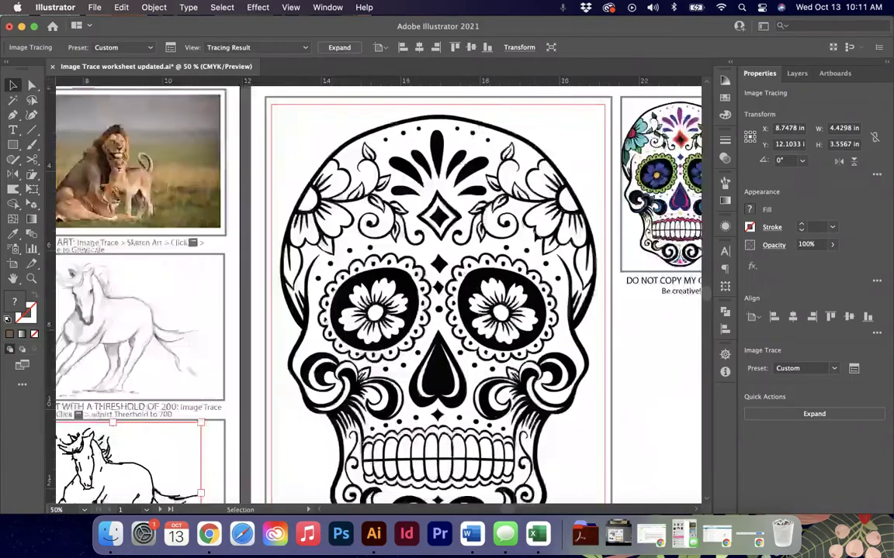
scroll(535, 237, up, 3)
scroll(535, 236, right, 4)
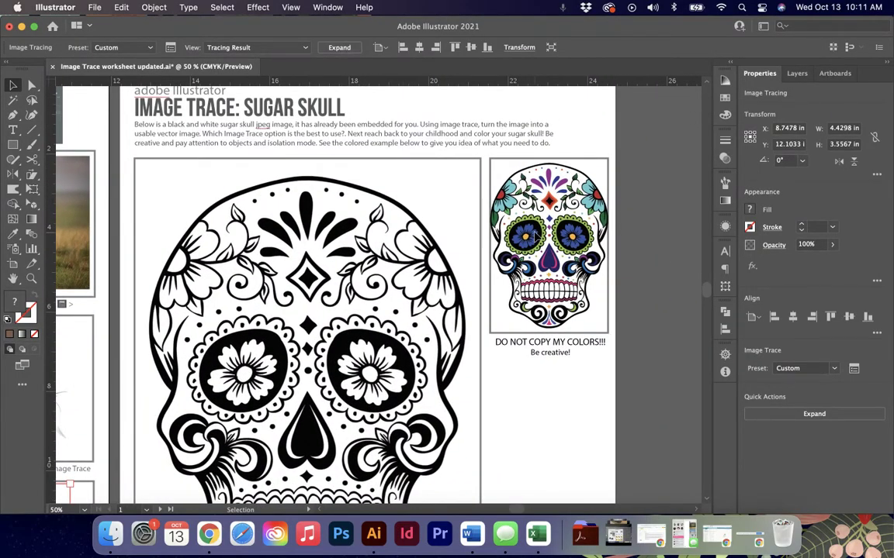
click(381, 276)
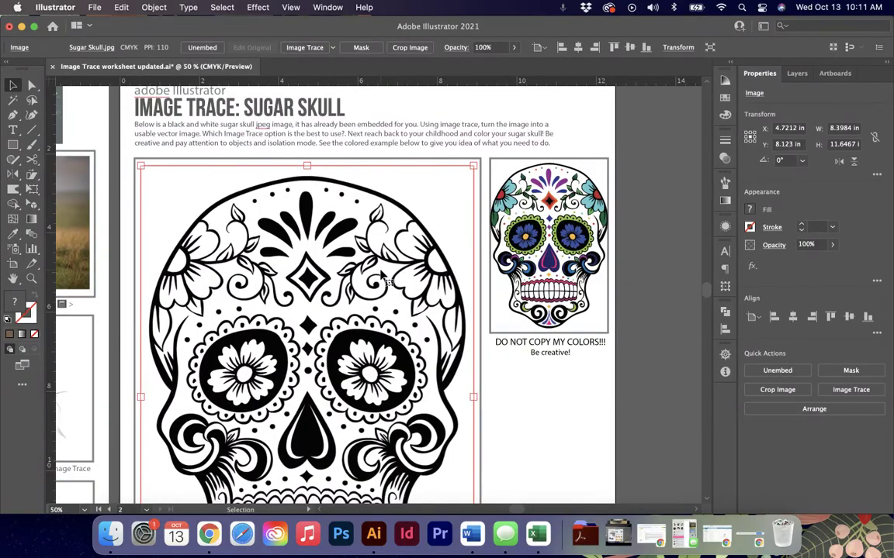
click(850, 390)
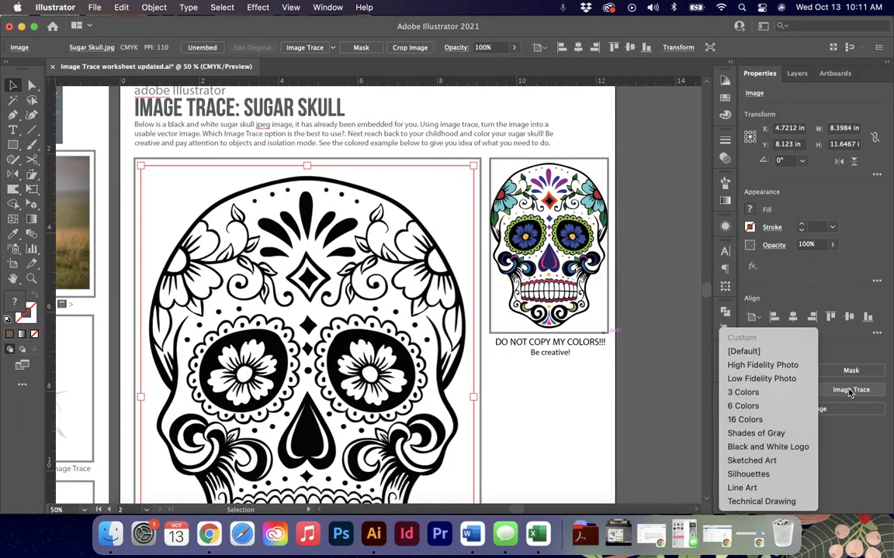
click(799, 447)
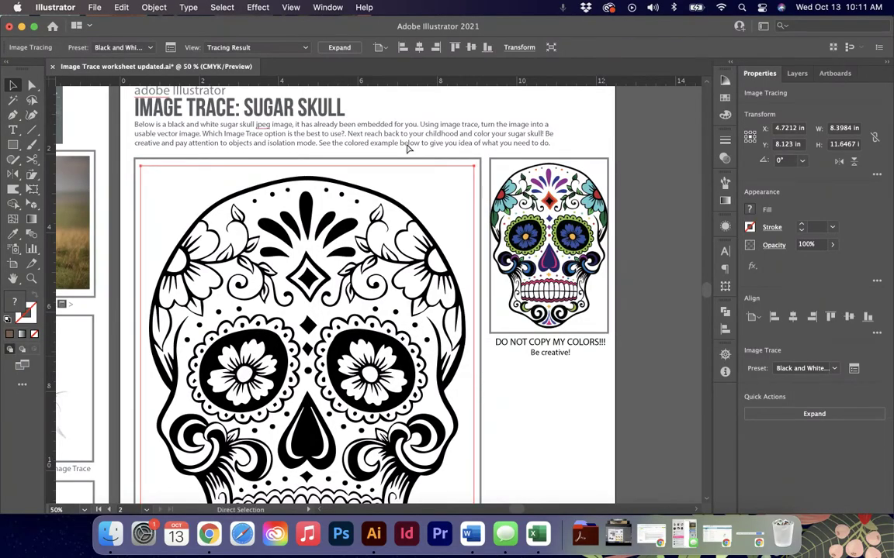
Expand the skull trace into vector paths and enter isolation mode on the group
scroll(407, 147, up, 4)
key(super+minus)
key(super+minus)
key(super+minus)
key(super+minus)
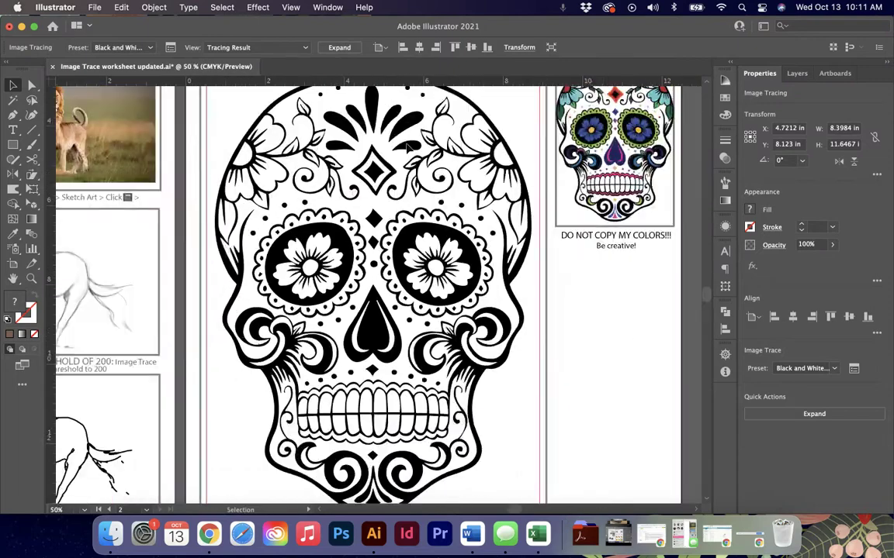
scroll(407, 148, up, 2)
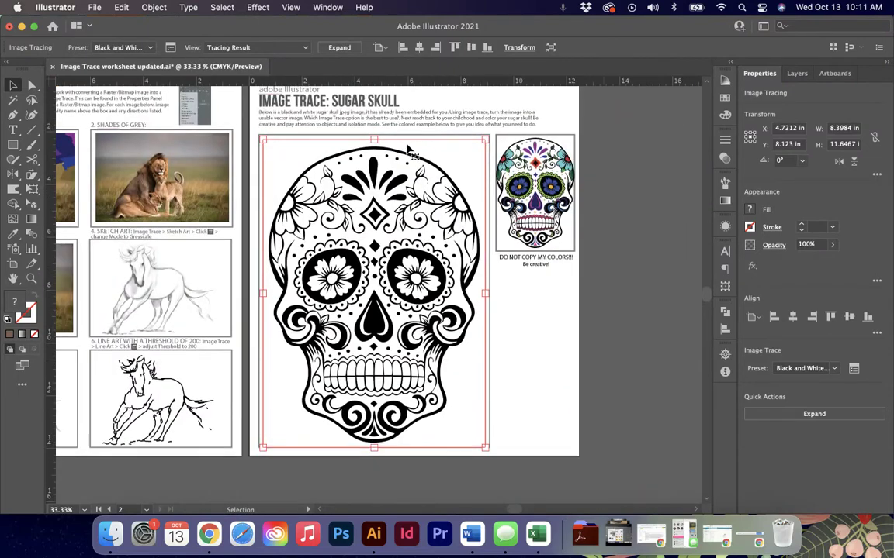
click(814, 415)
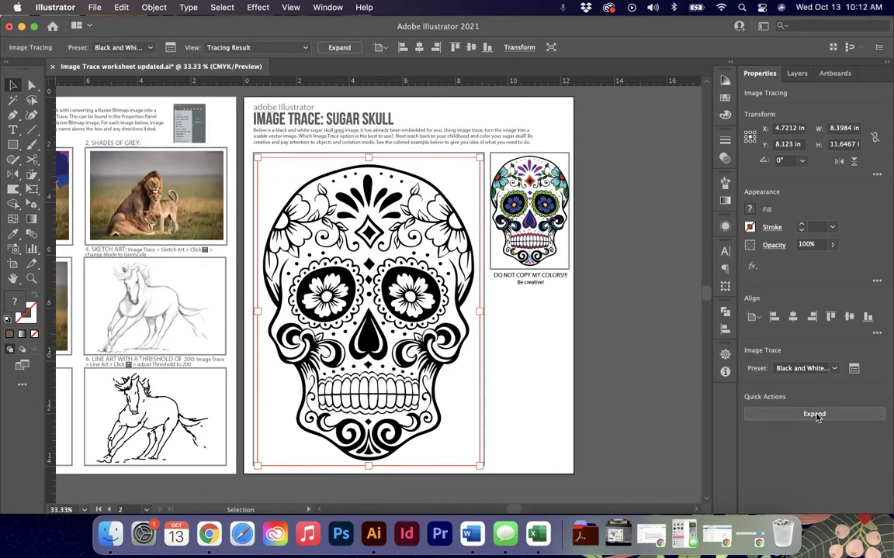
key(super+plus)
key(super+plus)
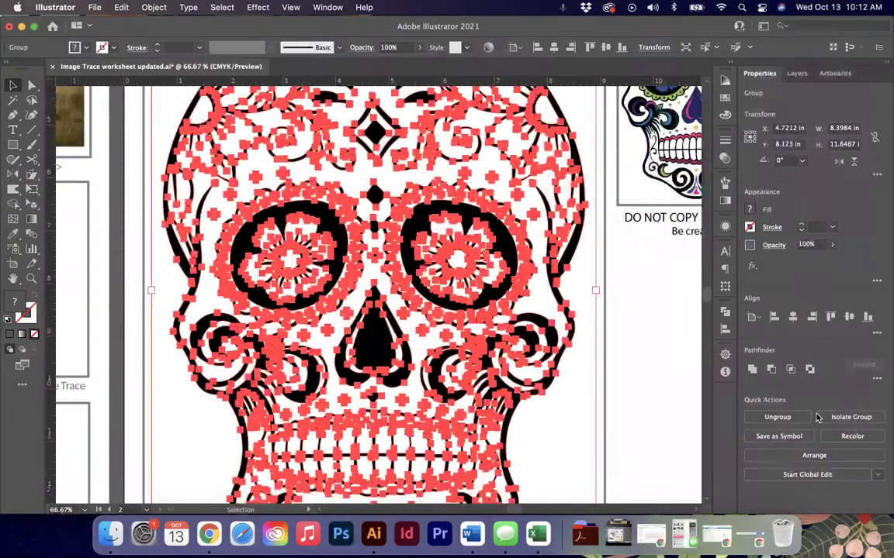
scroll(618, 314, right, 3)
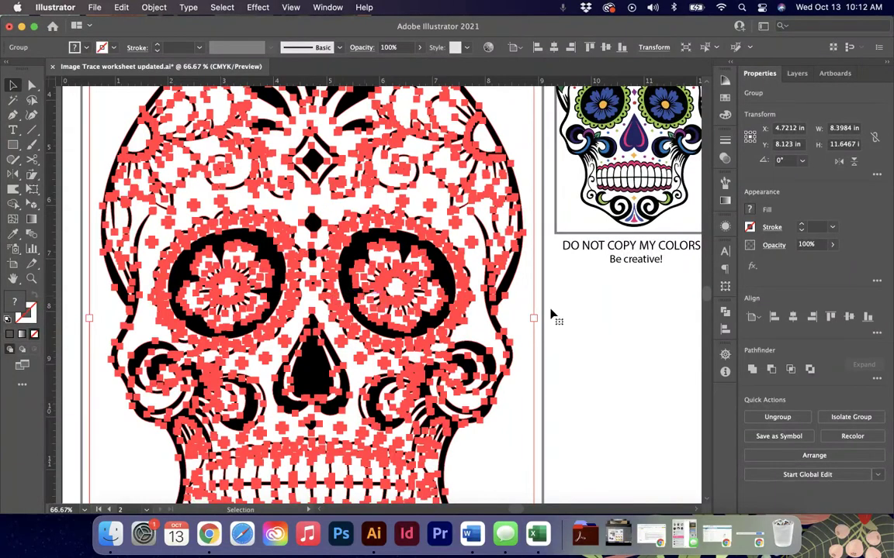
click(619, 322)
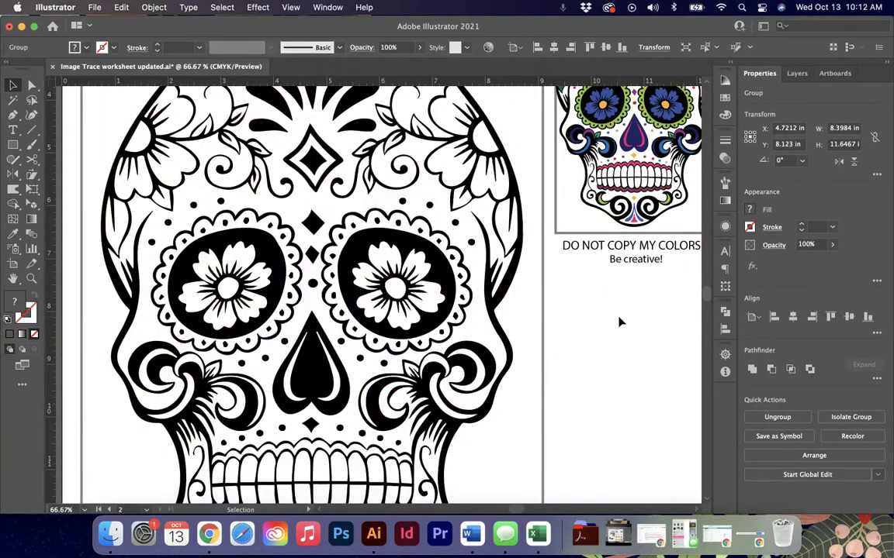
click(327, 292)
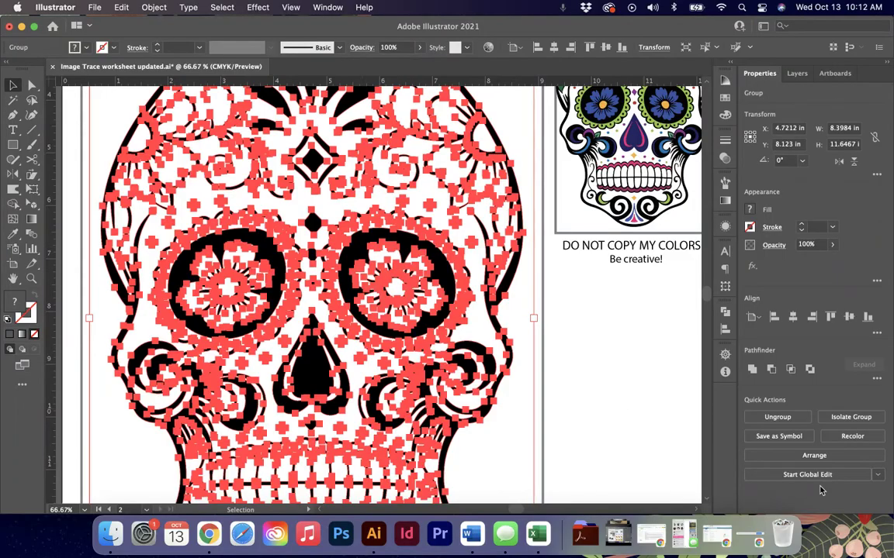
click(865, 423)
Fill the skull's nose pink and both eyes orange
click(186, 256)
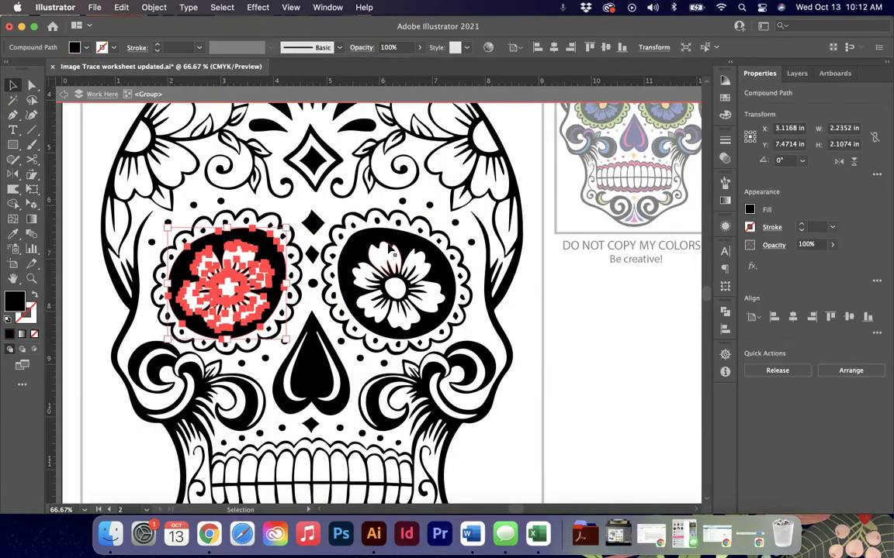
click(393, 252)
click(318, 363)
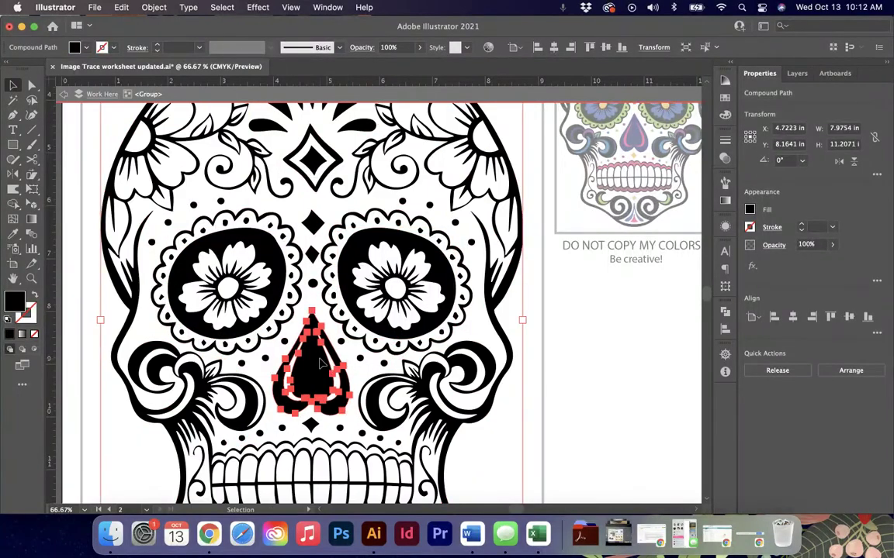
click(323, 368)
click(723, 98)
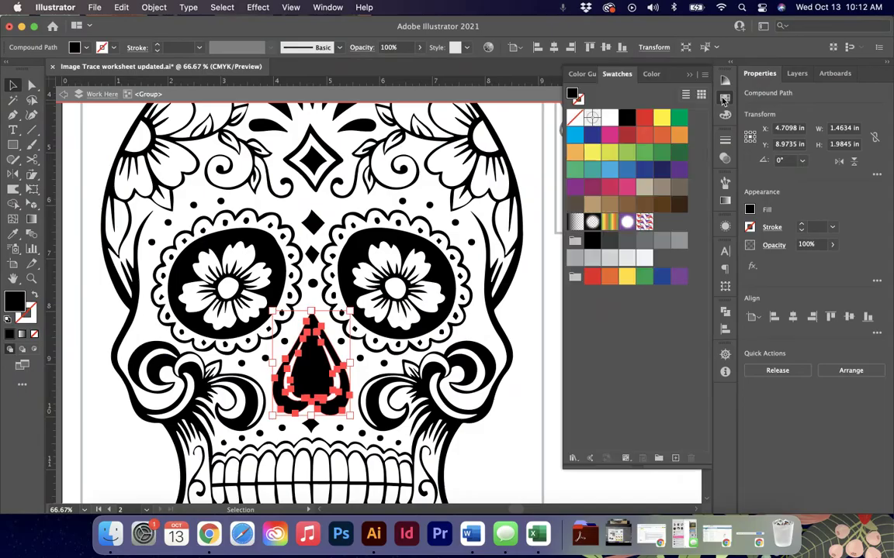
click(605, 135)
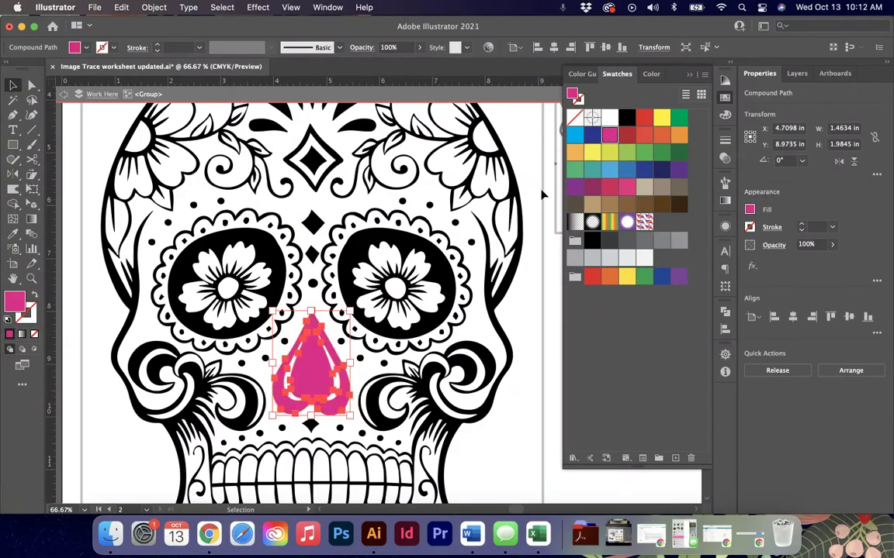
click(450, 293)
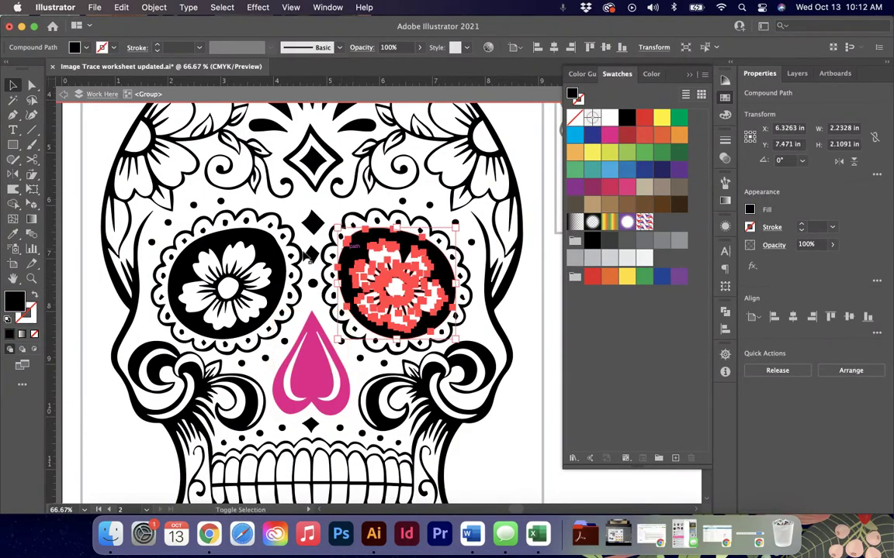
shift+click(292, 257)
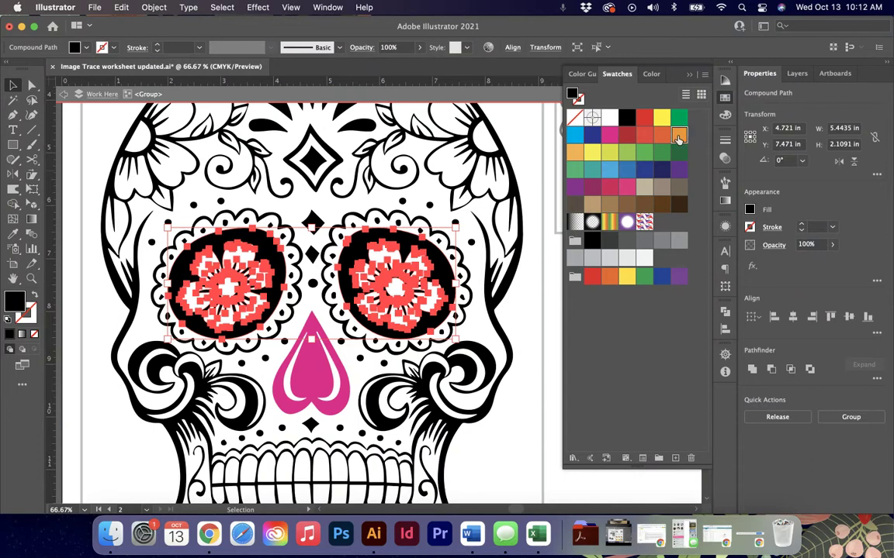
click(677, 137)
Color the forehead diamond: light blue outer shape, dark blue inner diamond
click(312, 161)
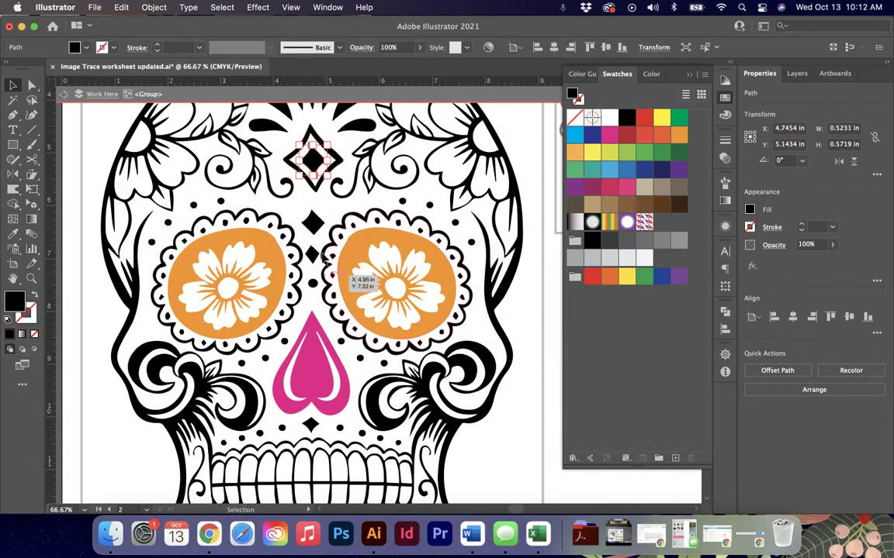
click(313, 223)
click(311, 252)
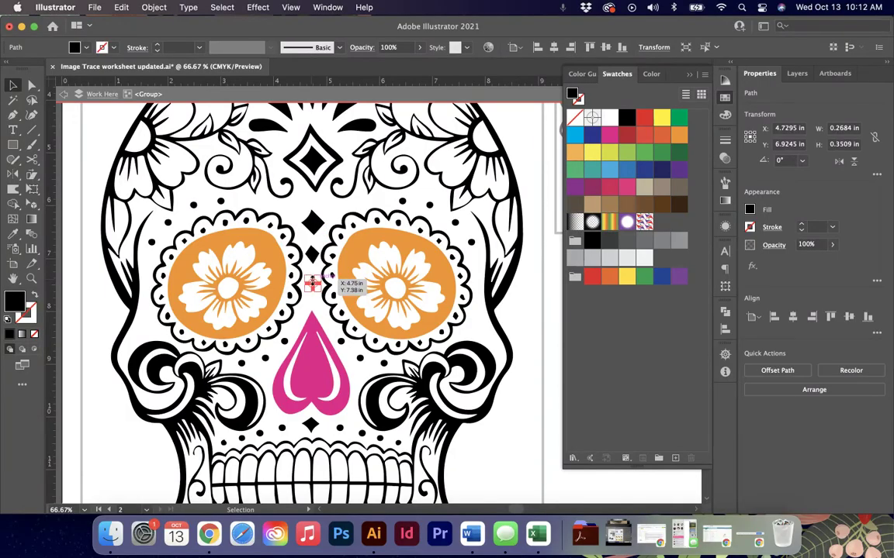
click(312, 218)
click(313, 160)
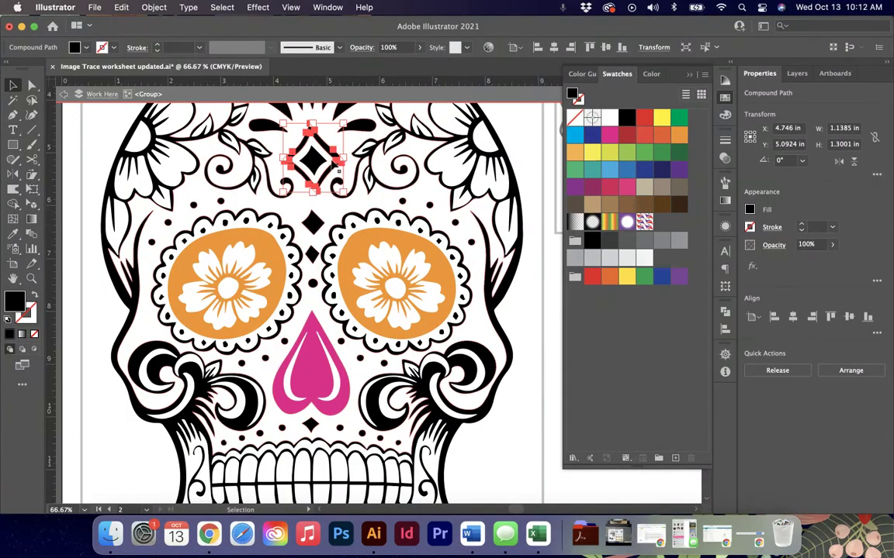
click(609, 169)
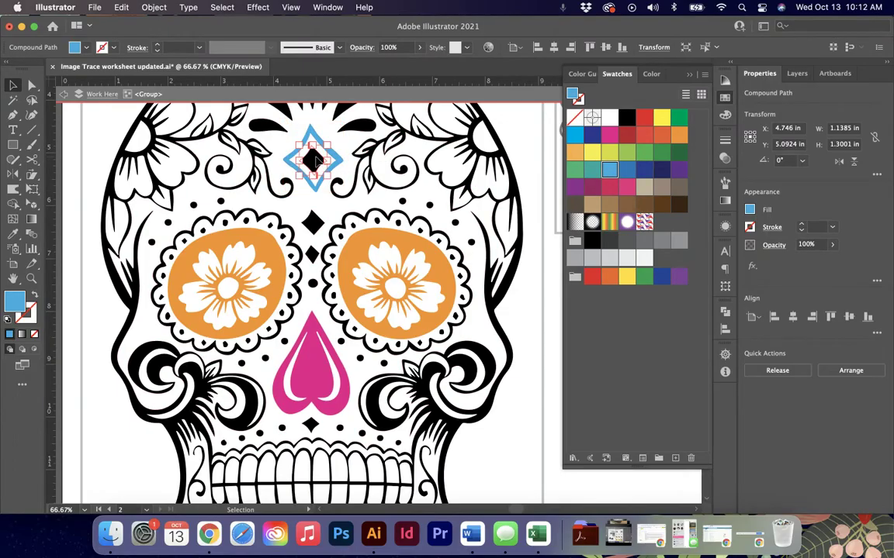
click(312, 160)
click(644, 169)
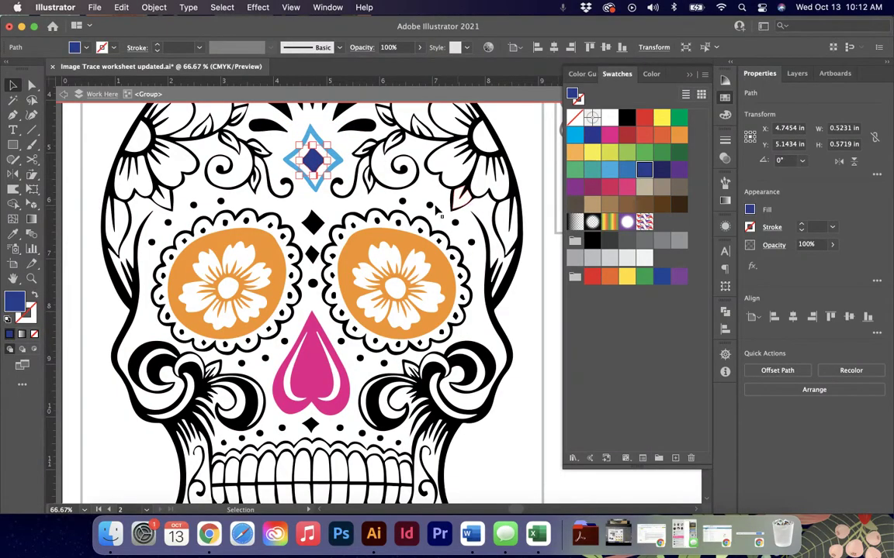
Color the left and right flowers with pink petals and yellow shapes
click(483, 148)
click(624, 188)
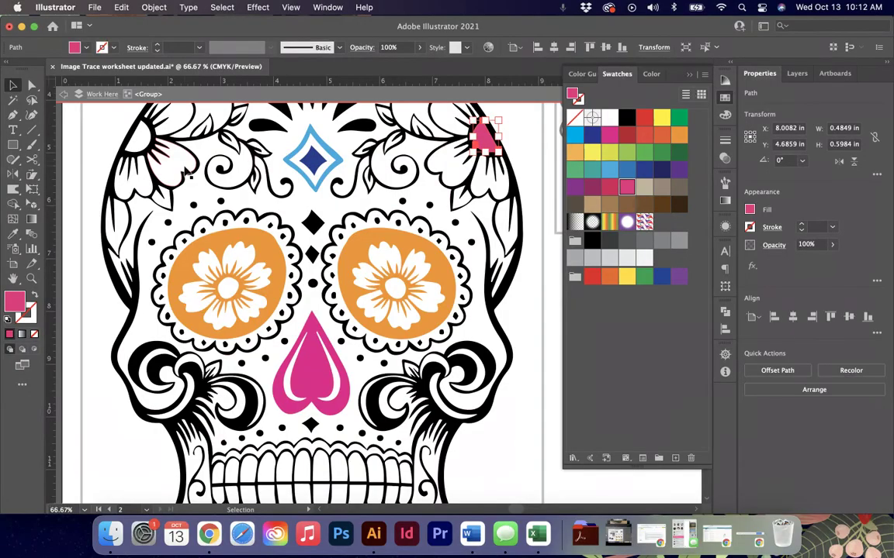
click(138, 134)
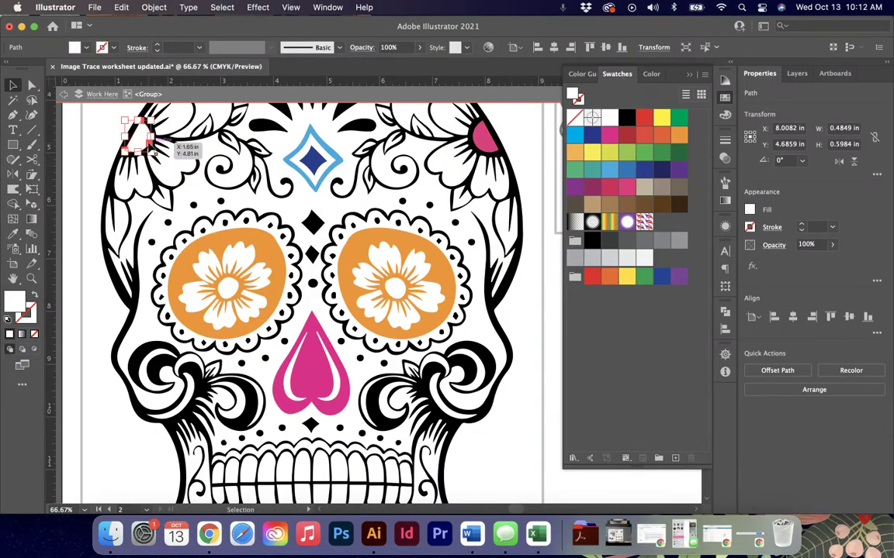
click(621, 189)
click(167, 167)
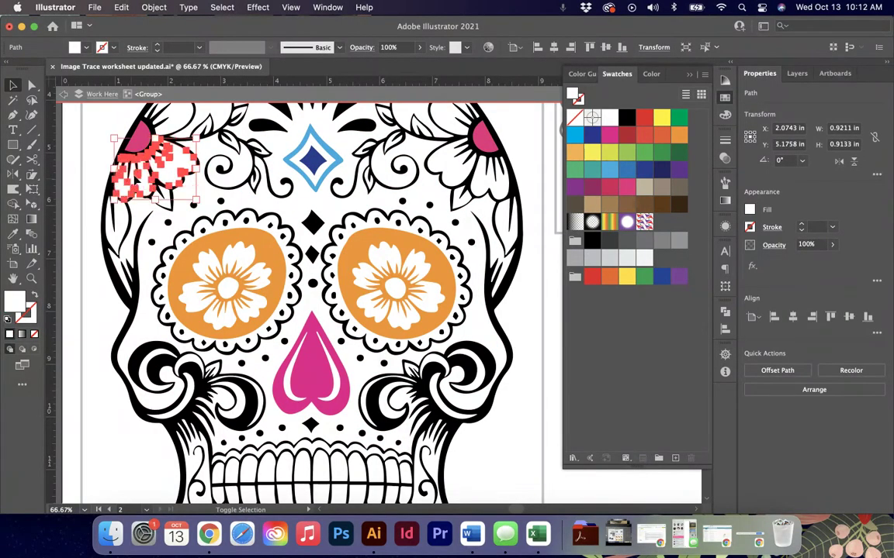
shift+click(481, 178)
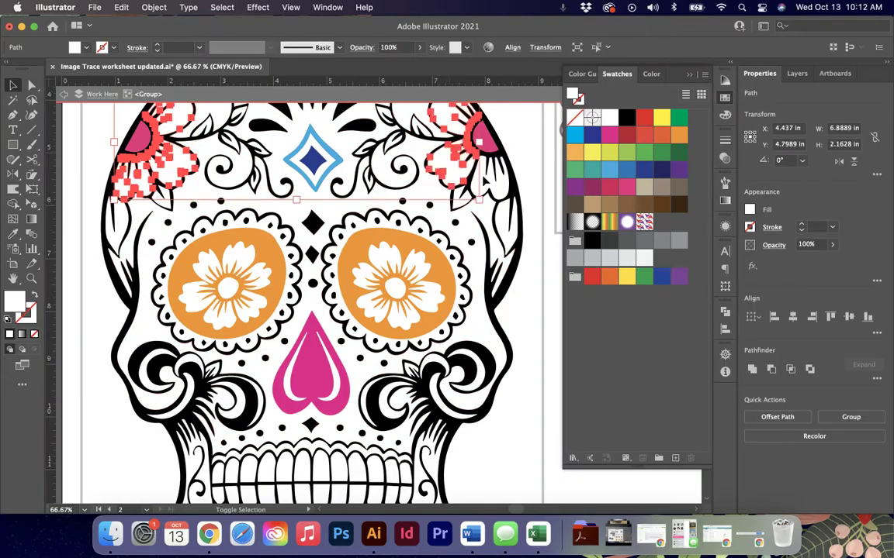
shift+click(485, 173)
click(594, 153)
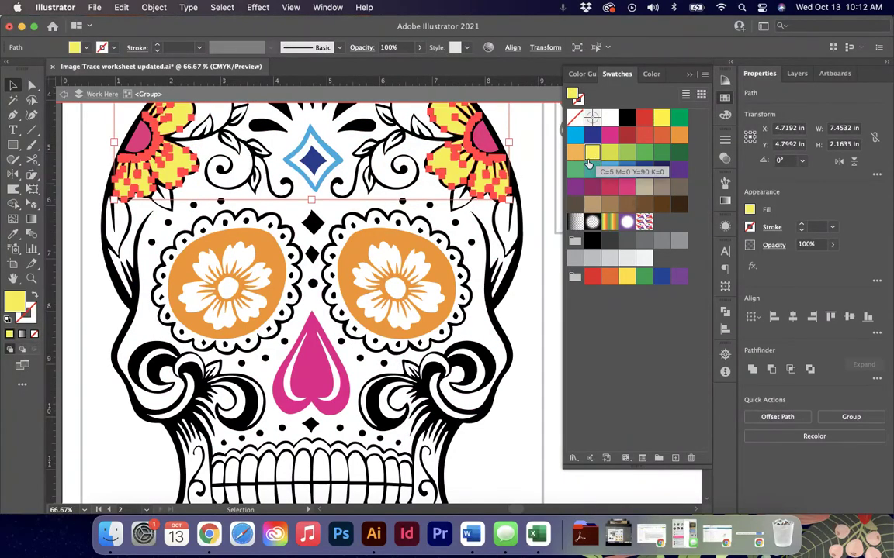
Fill the three small diamonds purple, dark blue and dark magenta, top to bottom
click(312, 223)
shift+click(312, 254)
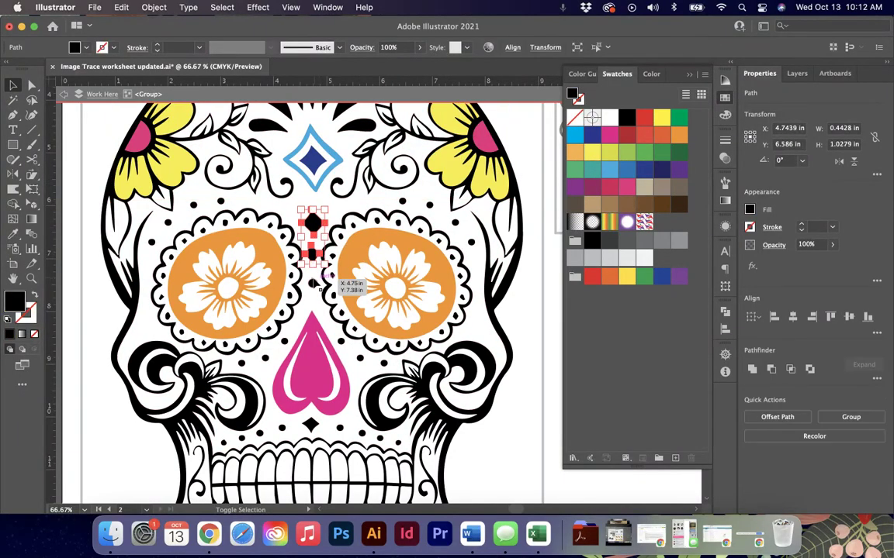
shift+click(313, 283)
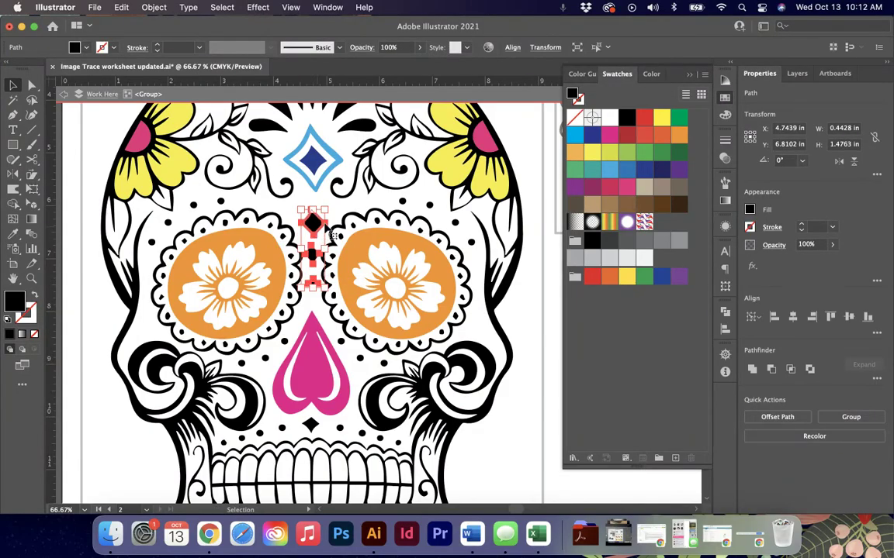
key(super+a)
click(313, 223)
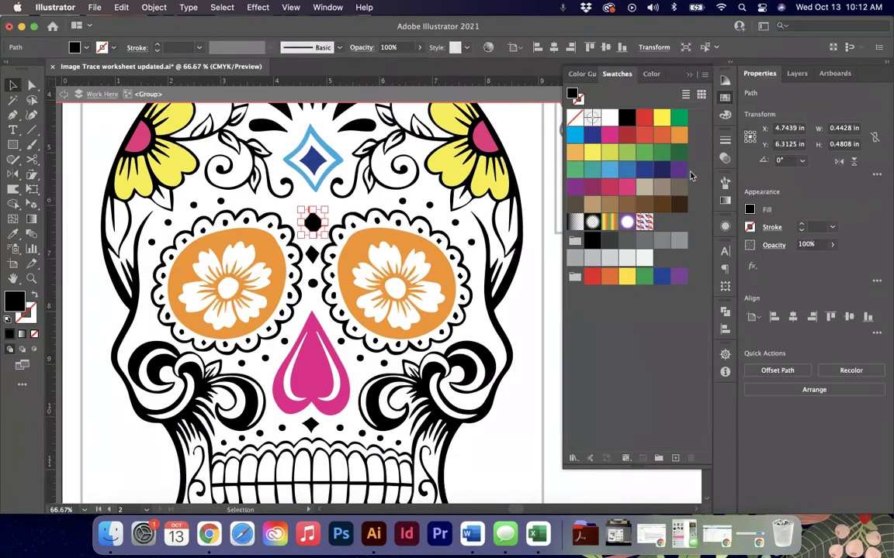
click(679, 170)
click(312, 253)
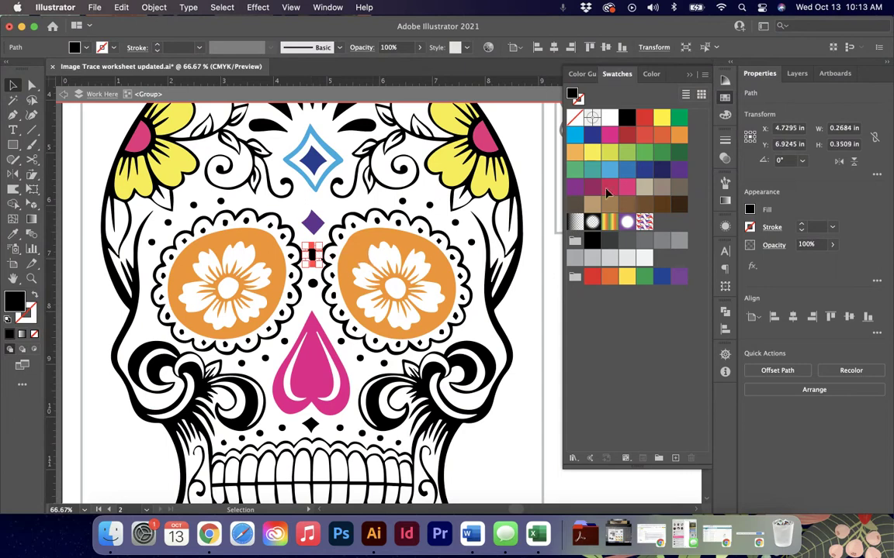
click(650, 173)
click(312, 284)
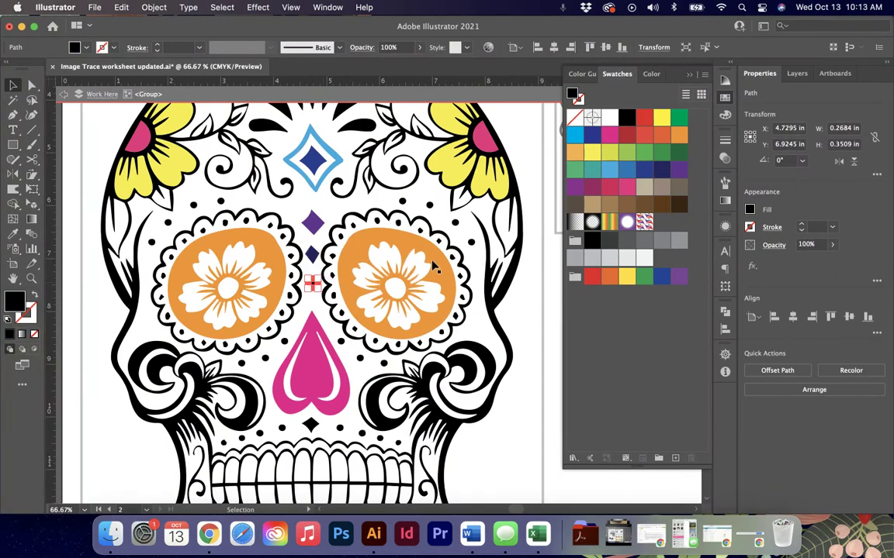
click(598, 190)
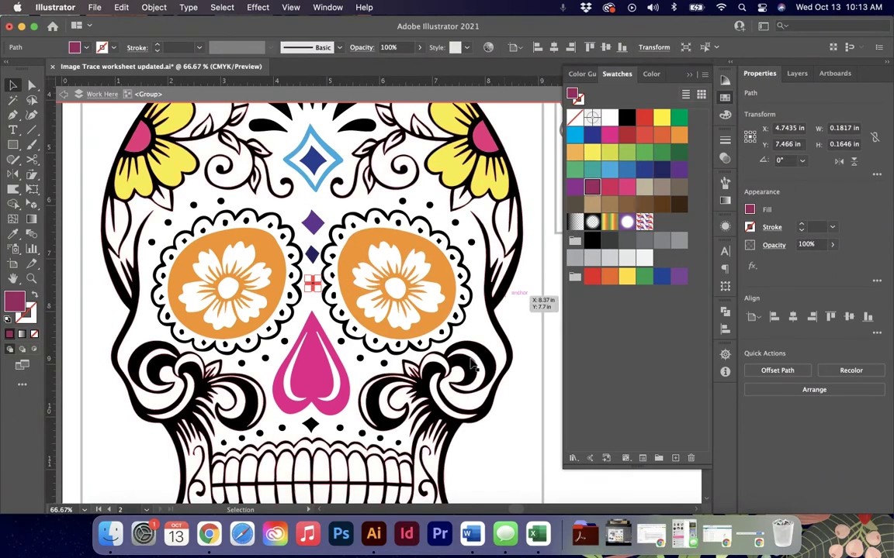
Turn the skull's black linework and swirls dark magenta
click(387, 399)
click(252, 407)
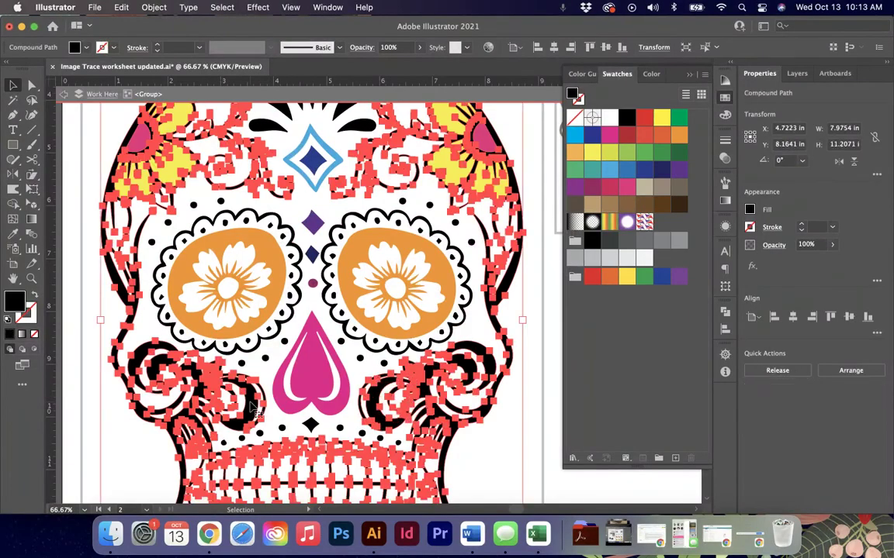
click(600, 190)
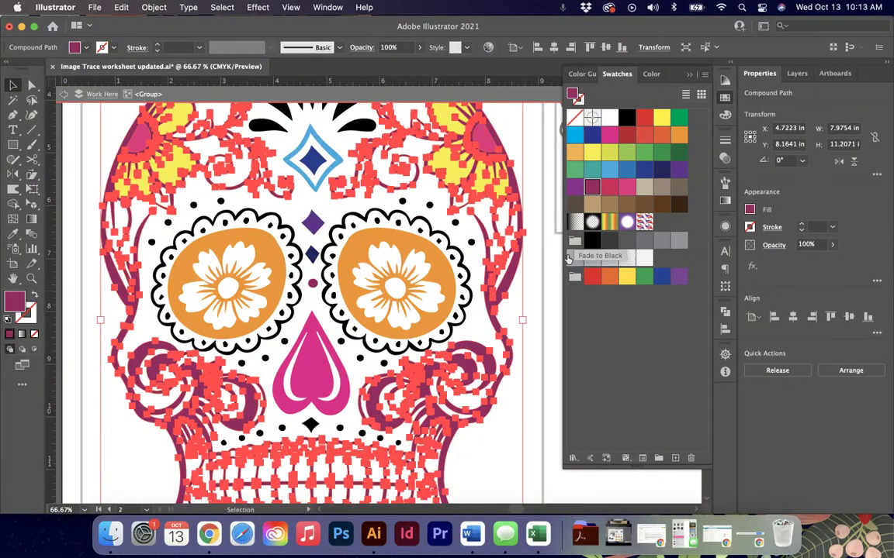
click(529, 310)
Fill the middle forehead spike with the rainbow gradient and give it a black stroke
key(super+minus)
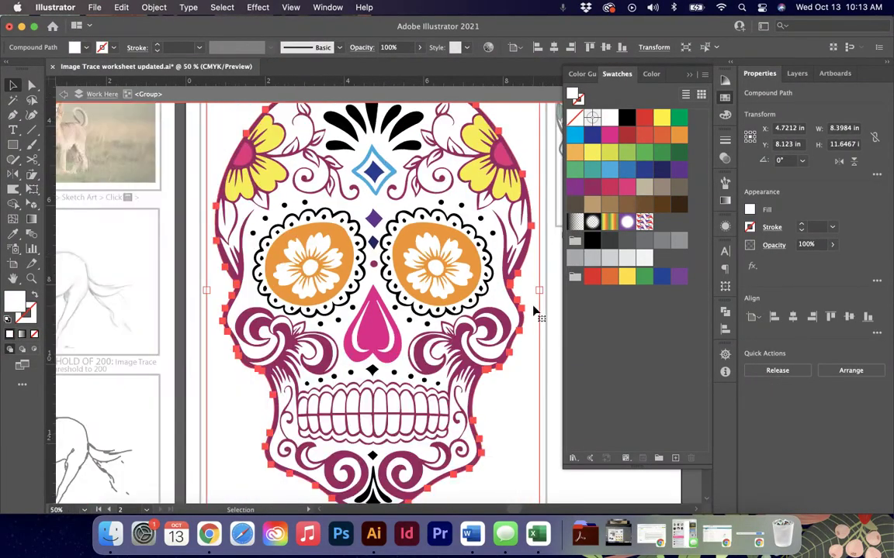
scroll(317, 147, right, 4)
scroll(317, 148, up, 3)
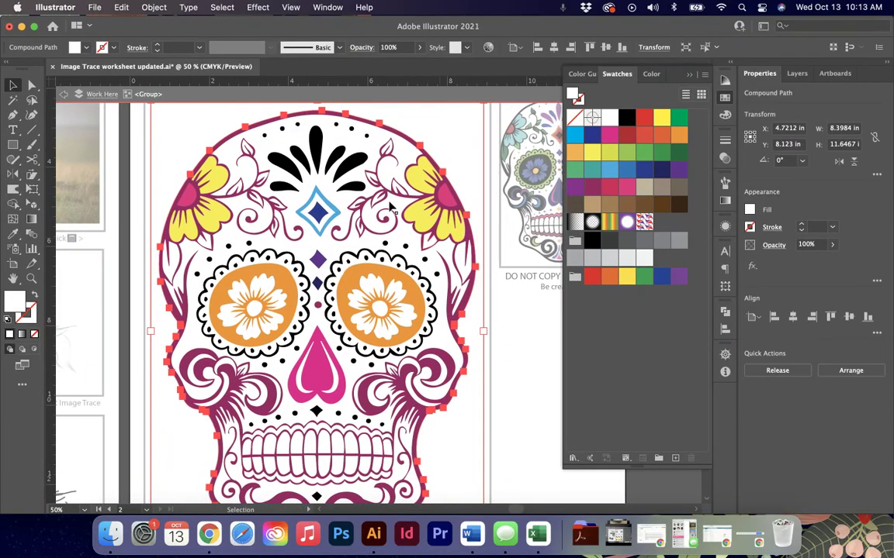
click(316, 147)
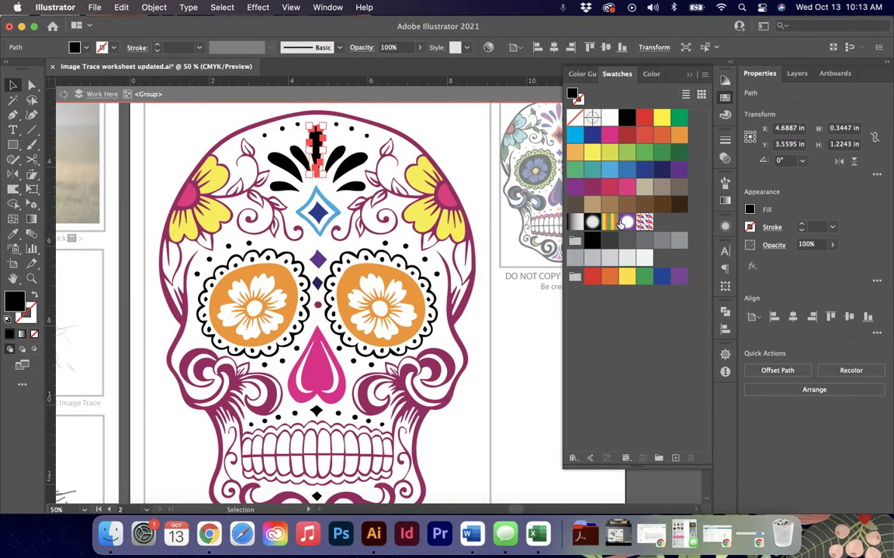
click(609, 222)
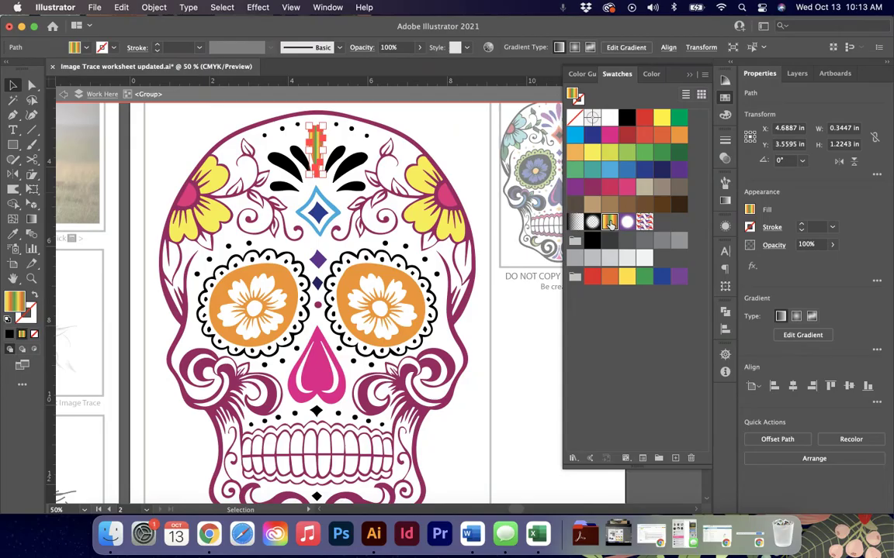
click(447, 252)
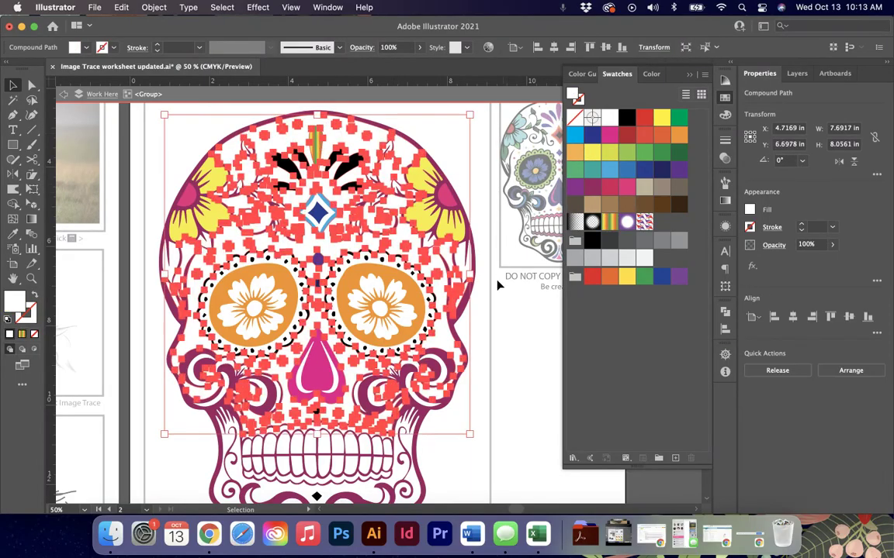
click(501, 309)
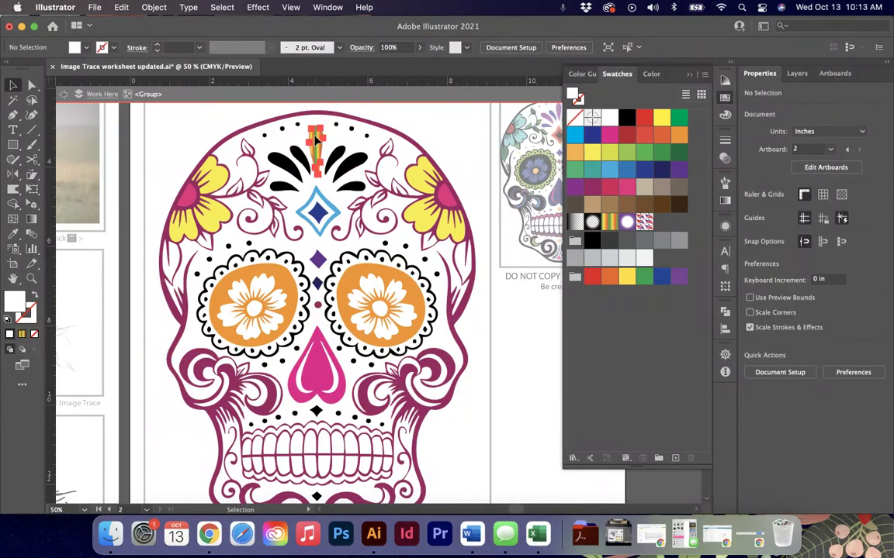
click(316, 144)
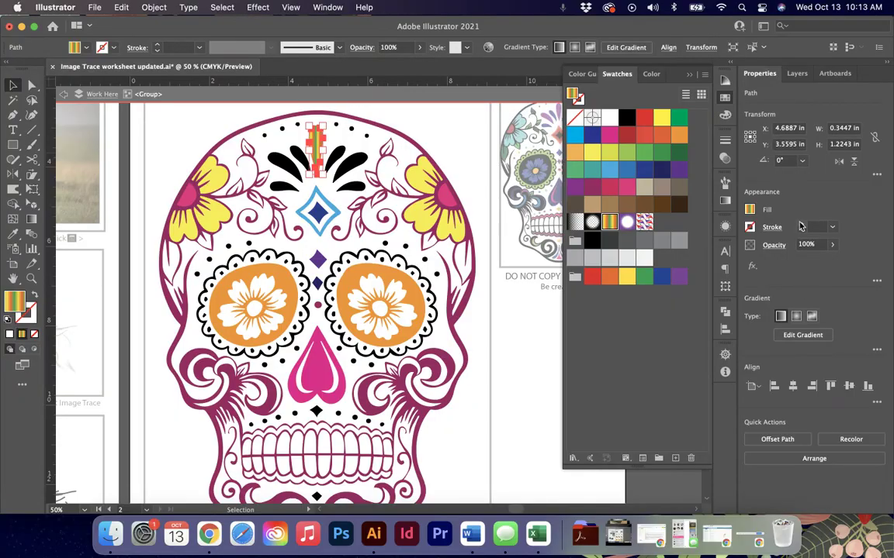
click(801, 226)
click(544, 337)
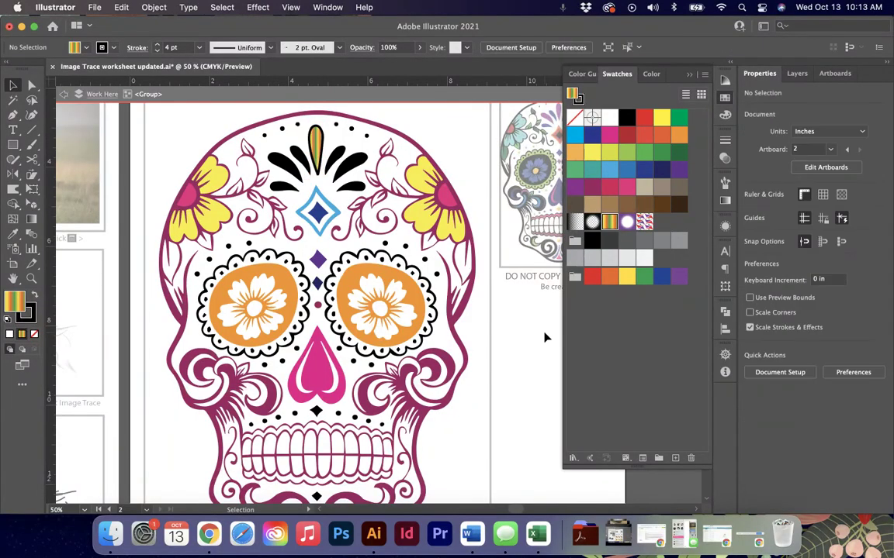
click(692, 75)
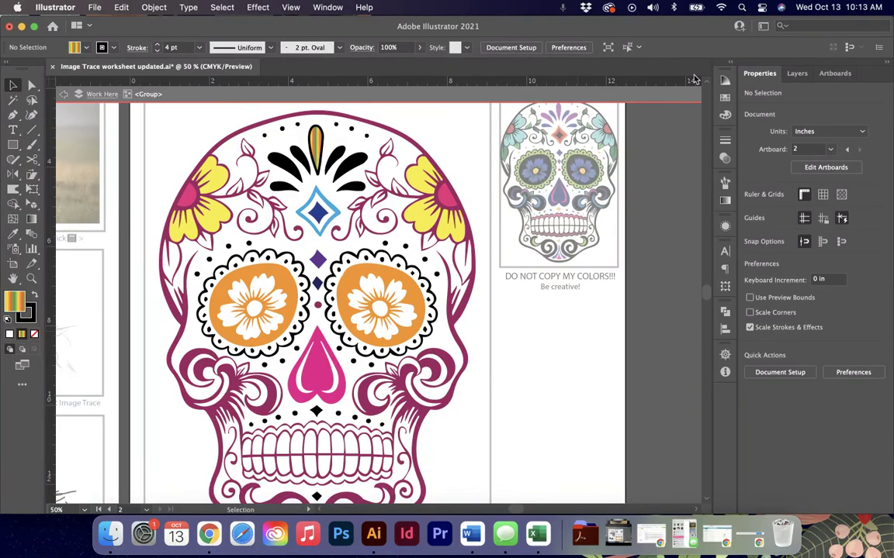
Change the skull's magenta linework fill back to black
click(462, 388)
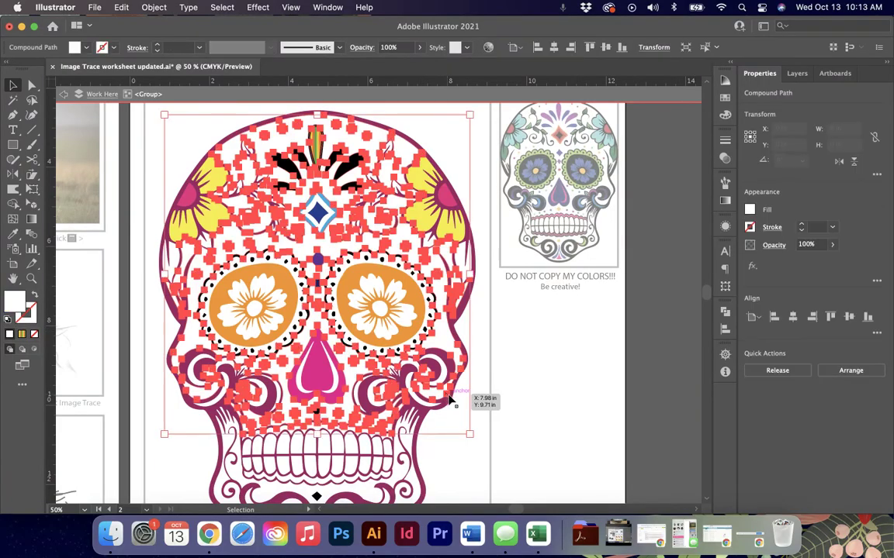
click(471, 375)
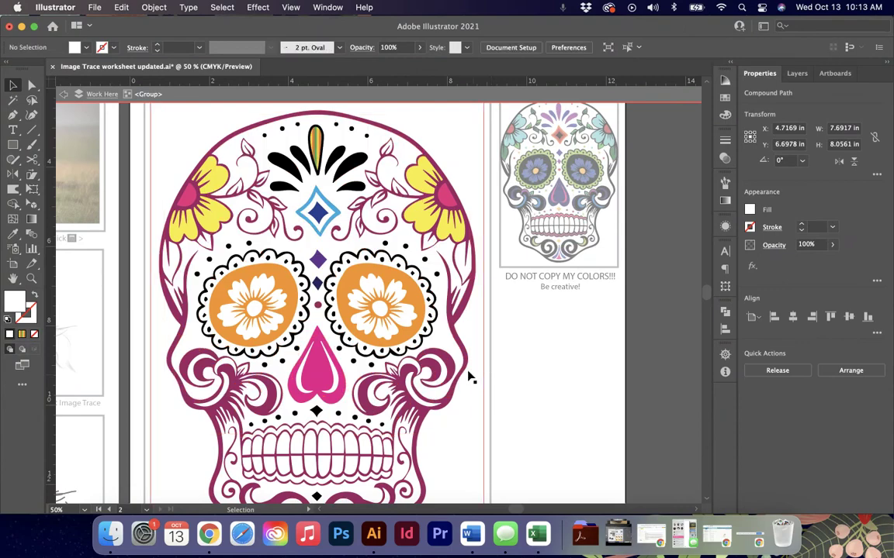
click(468, 373)
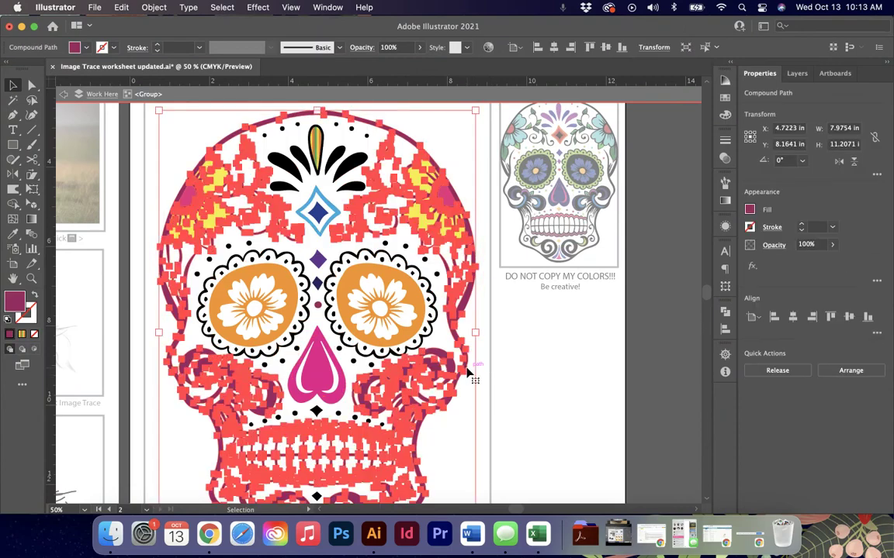
click(750, 209)
click(640, 255)
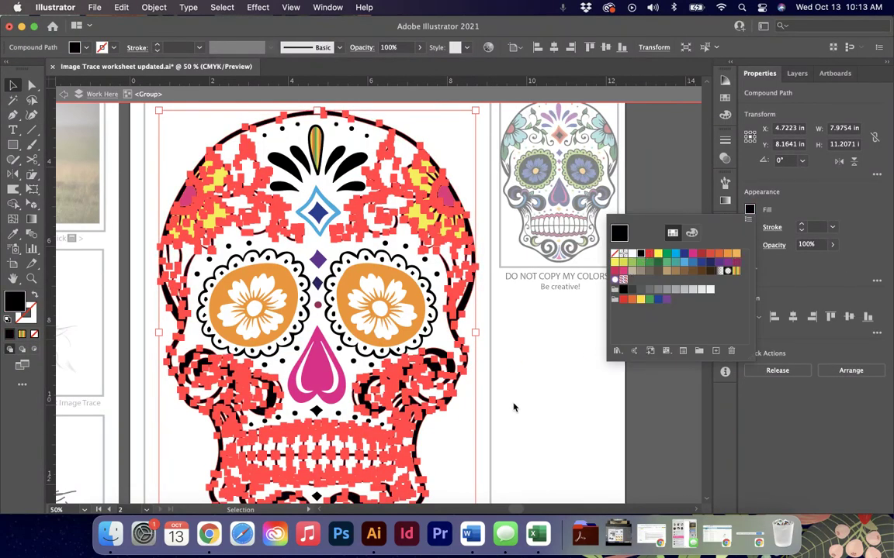